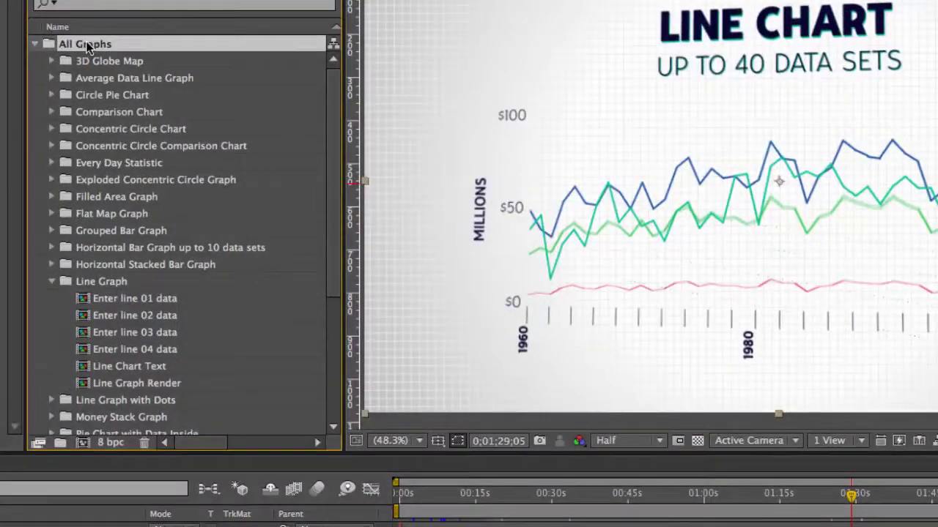
# Look through the data, text and render compositions in the Line Graph folder and open the Line Graph Render composition
pyautogui.click(109, 282)
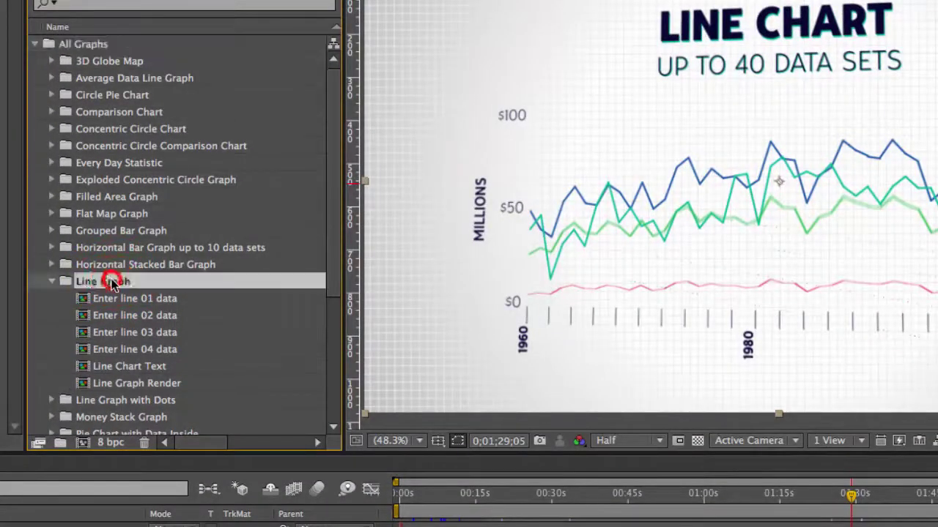
pyautogui.click(141, 300)
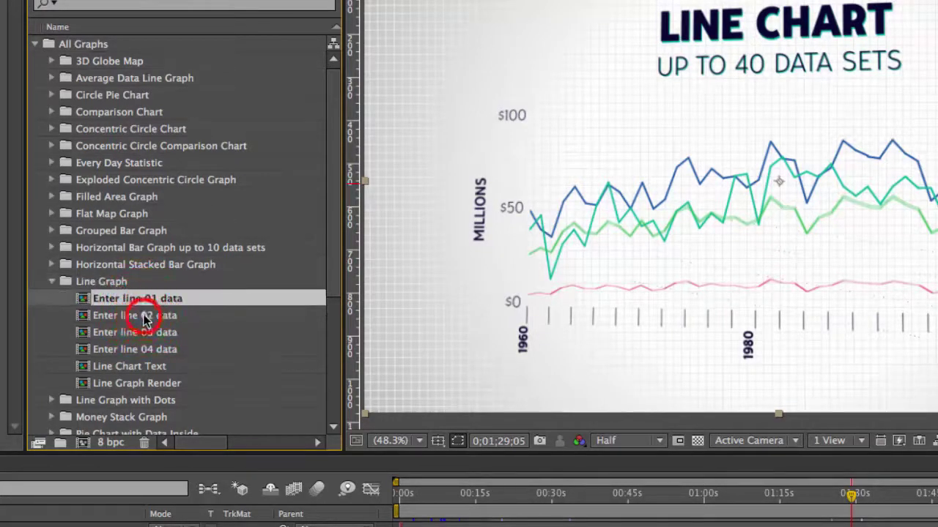
pyautogui.click(143, 316)
pyautogui.click(150, 333)
pyautogui.click(153, 351)
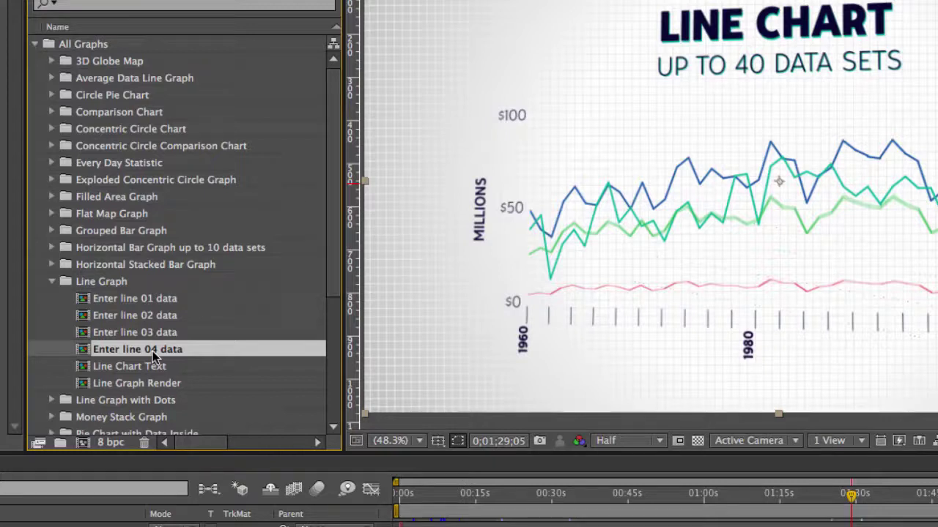
pyautogui.click(133, 368)
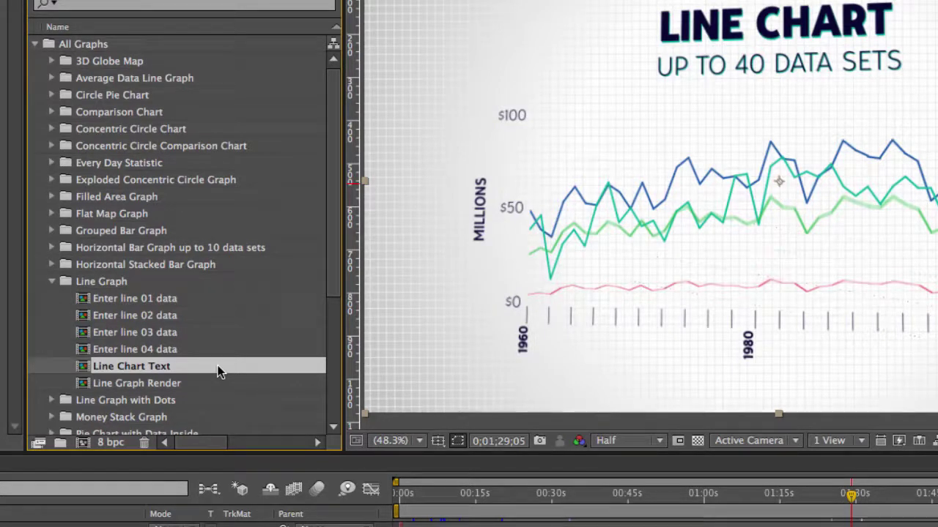
pyautogui.click(161, 382)
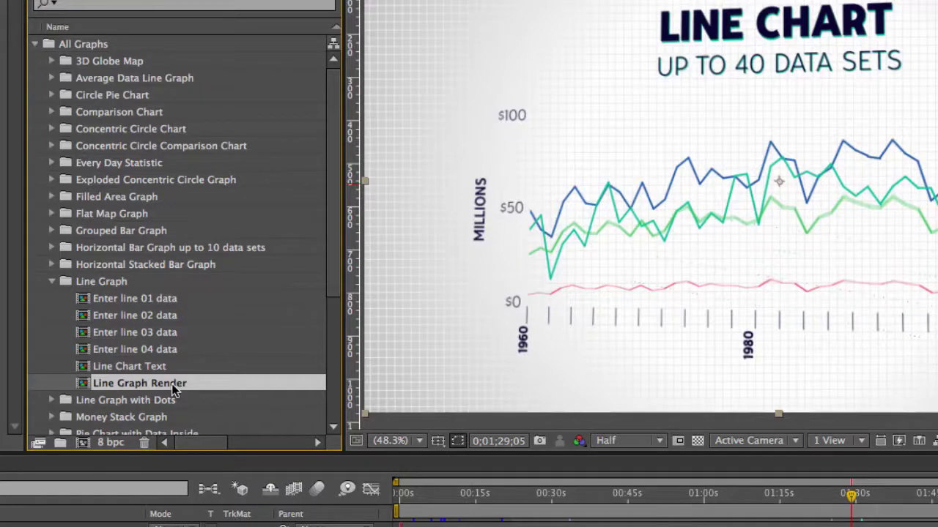
pyautogui.doubleClick(171, 384)
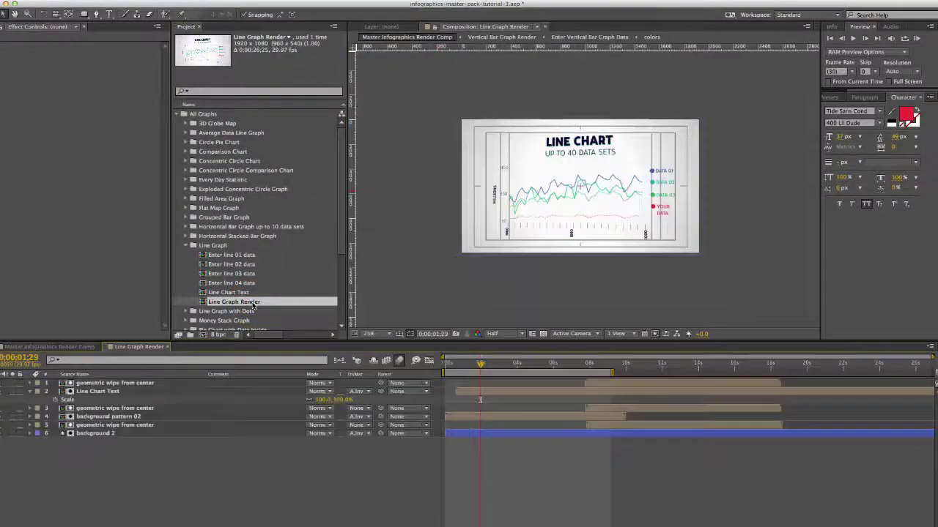
# Collapse the Line Chart Text layer's properties and examine the text, background pattern 02 and background 2 layers
pyautogui.click(104, 456)
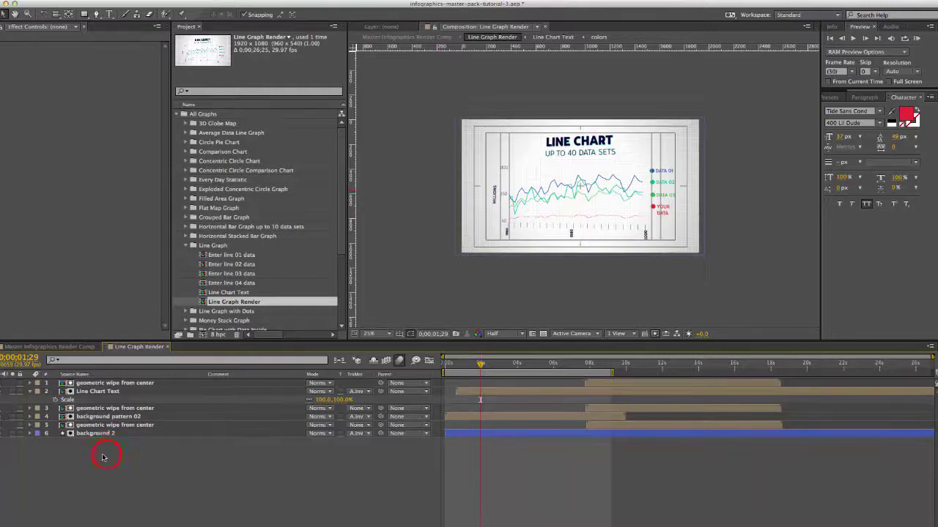
pyautogui.click(99, 392)
pyautogui.click(31, 391)
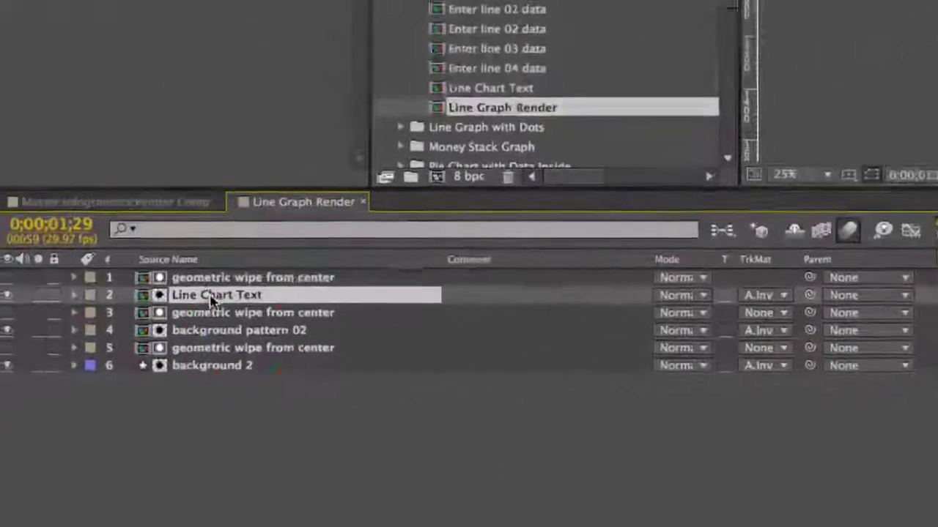
pyautogui.click(249, 330)
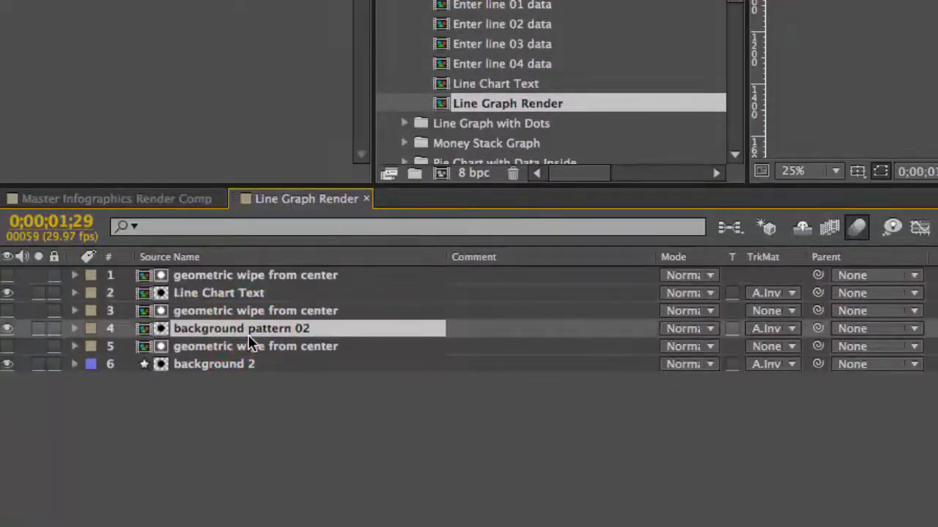
pyautogui.click(222, 364)
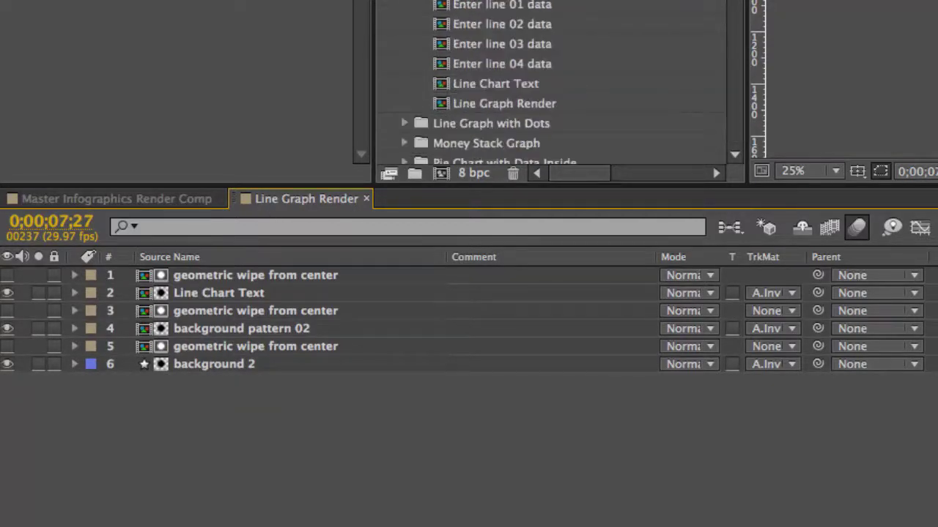
# Open the Line Chart Text composition and move the current time to 0;00;06;10
pyautogui.click(459, 85)
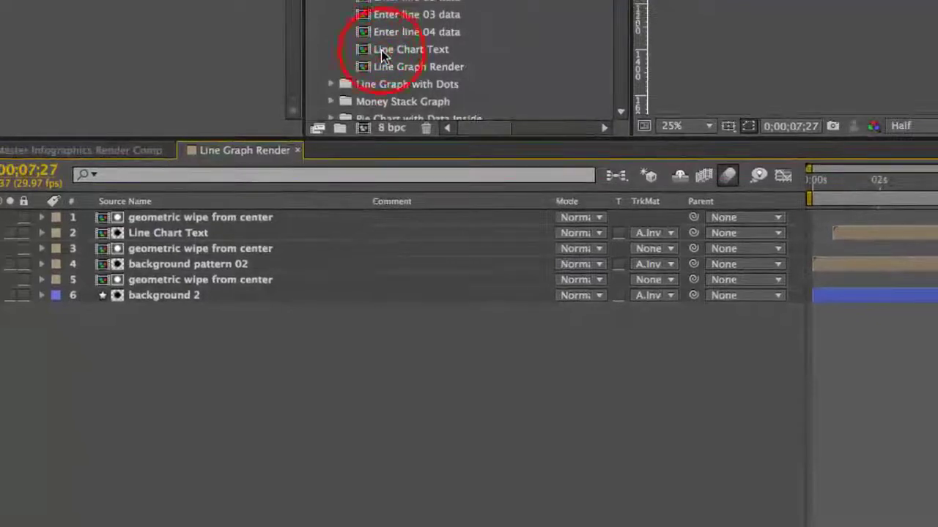
pyautogui.doubleClick(395, 51)
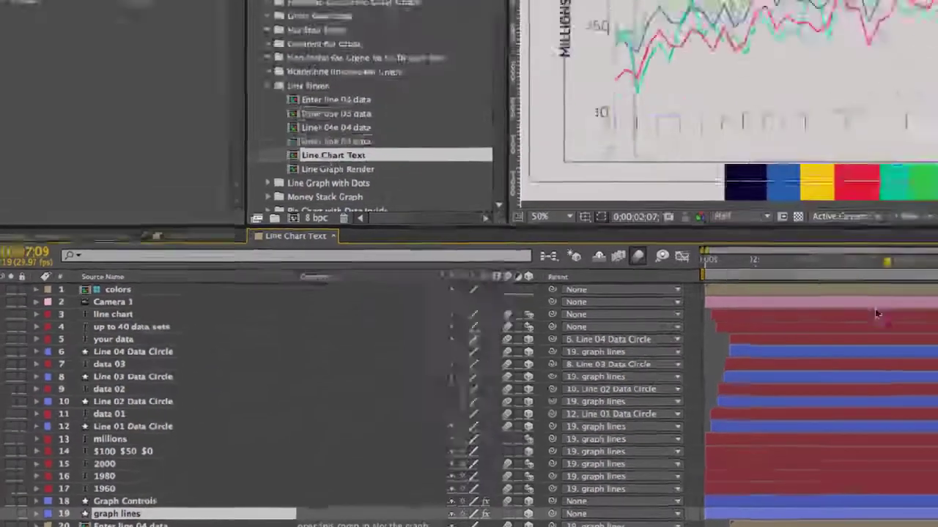
pyautogui.click(693, 362)
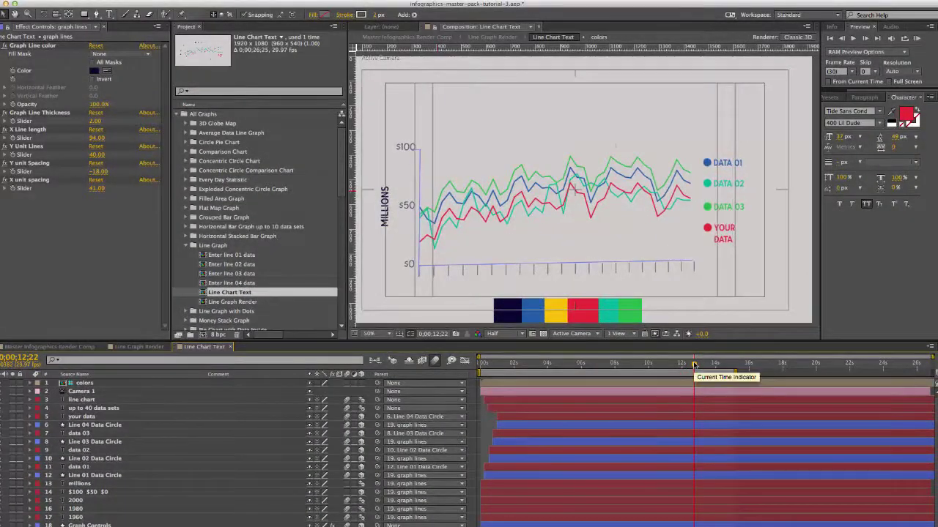
pyautogui.click(586, 362)
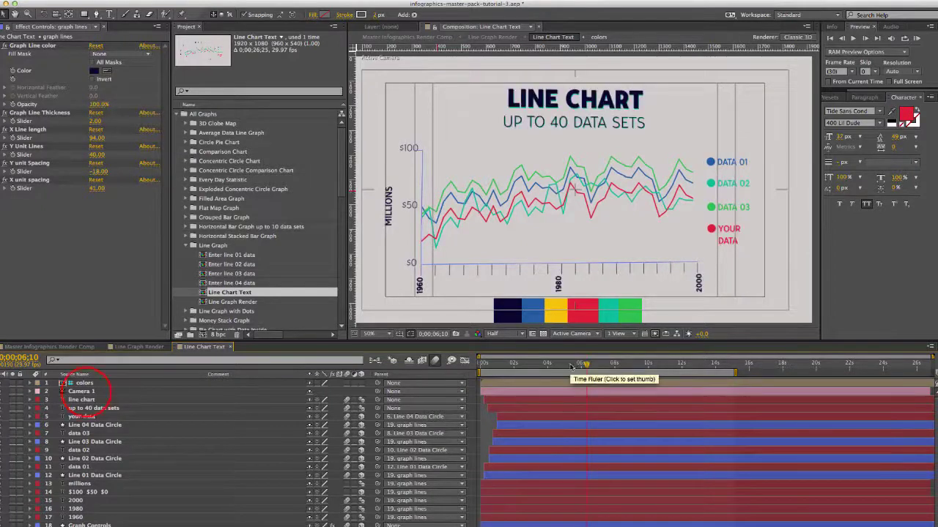
# Look at the Camera 1 layer and open the nested colors composition from the Line Chart Text layers
pyautogui.click(85, 392)
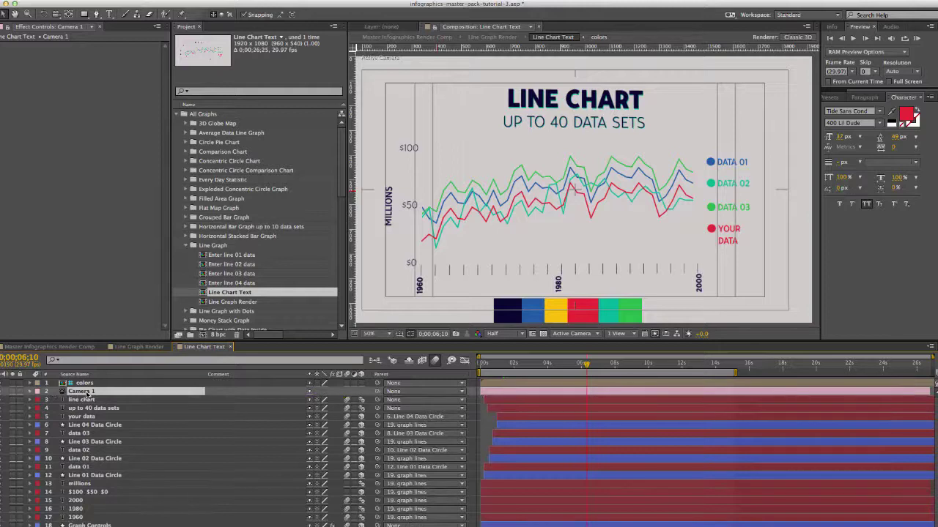
pyautogui.click(85, 384)
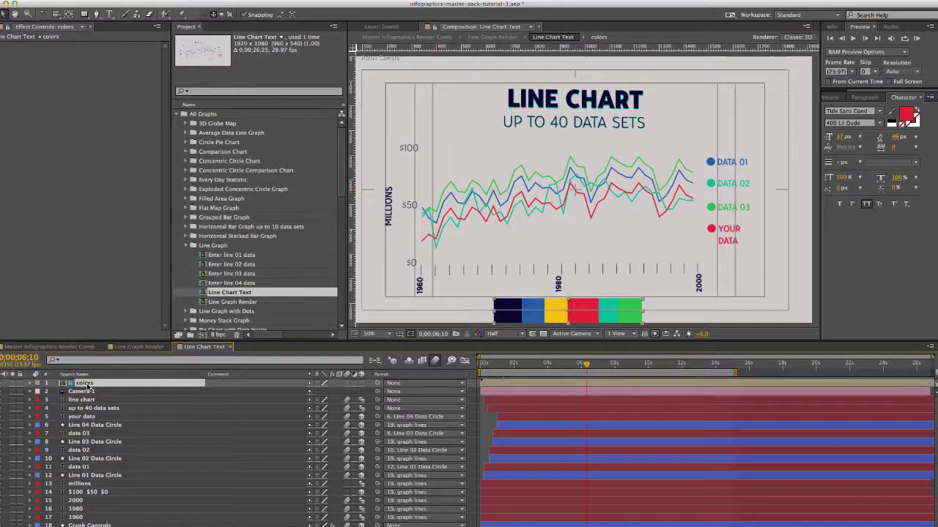
pyautogui.click(85, 383)
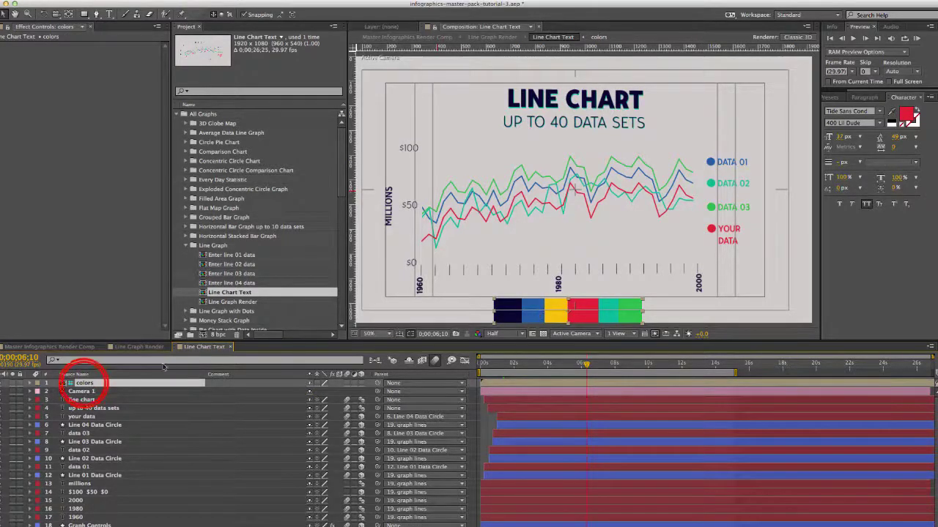
pyautogui.doubleClick(85, 384)
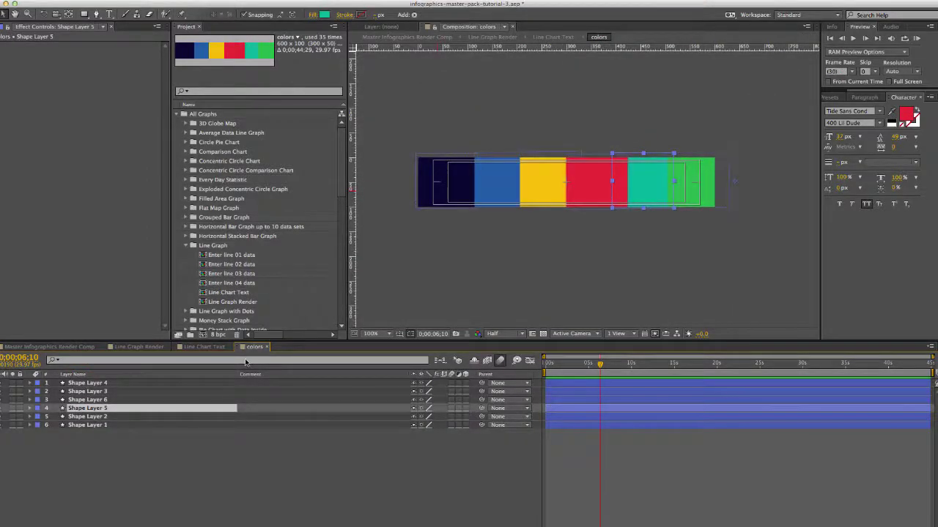
# Check the fill color of the green Shape Layer 6 swatch and return to the Line Chart Text composition
pyautogui.click(86, 400)
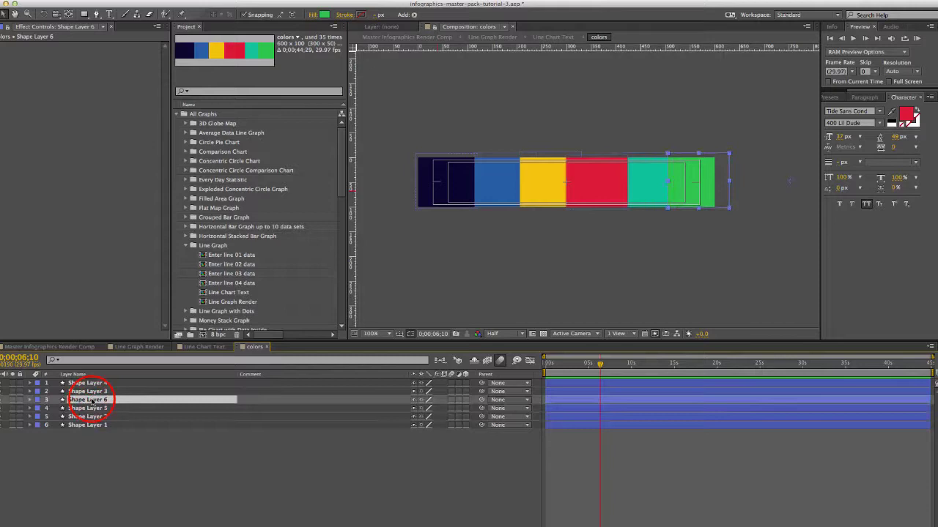
pyautogui.click(325, 15)
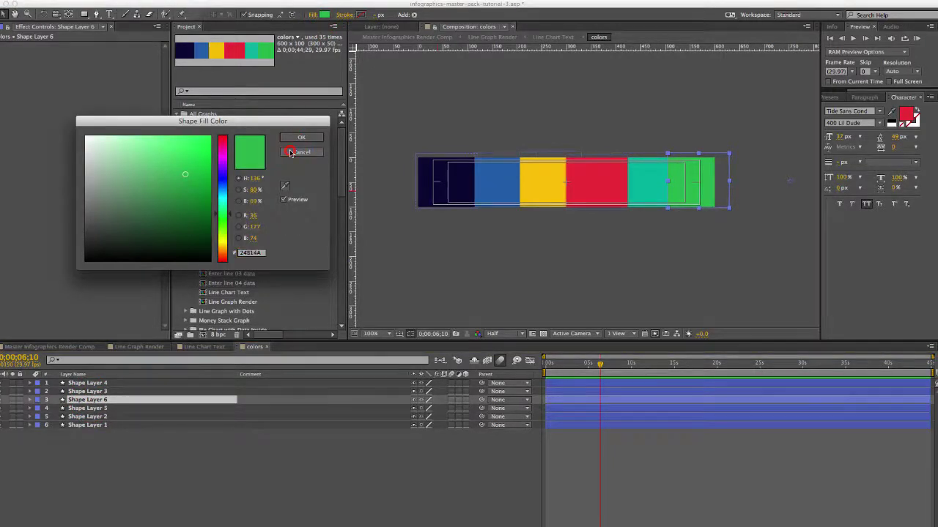
pyautogui.click(291, 153)
pyautogui.click(201, 348)
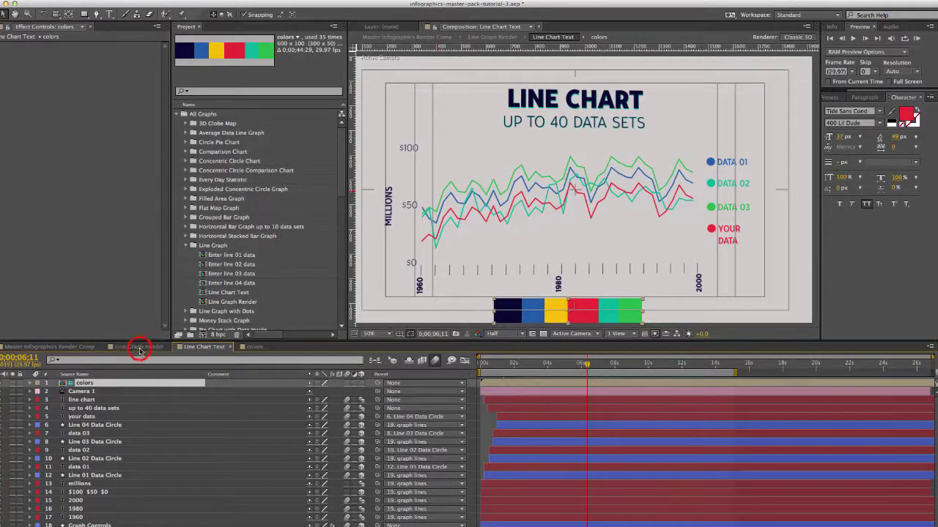
pyautogui.click(183, 350)
# Replace the "LINE CHART" title text with "YOUR TEXT"
pyautogui.click(82, 400)
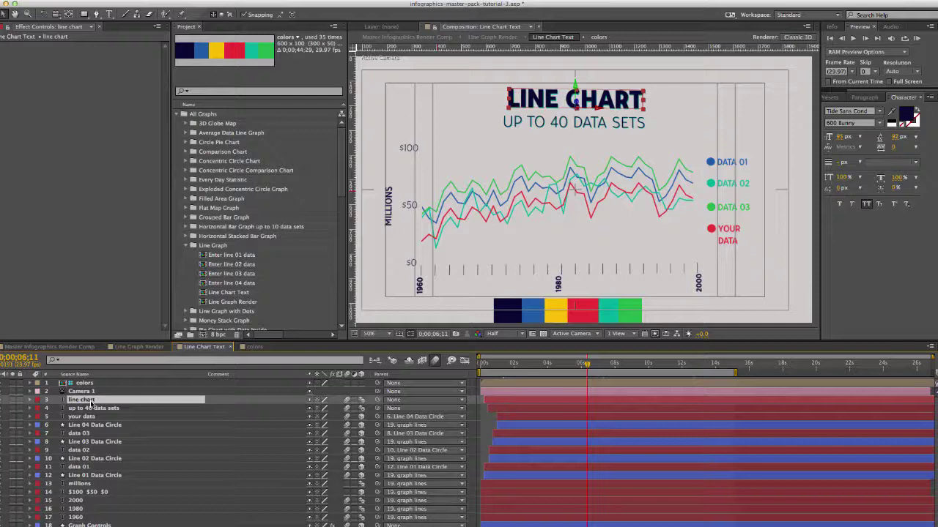
pyautogui.click(77, 400)
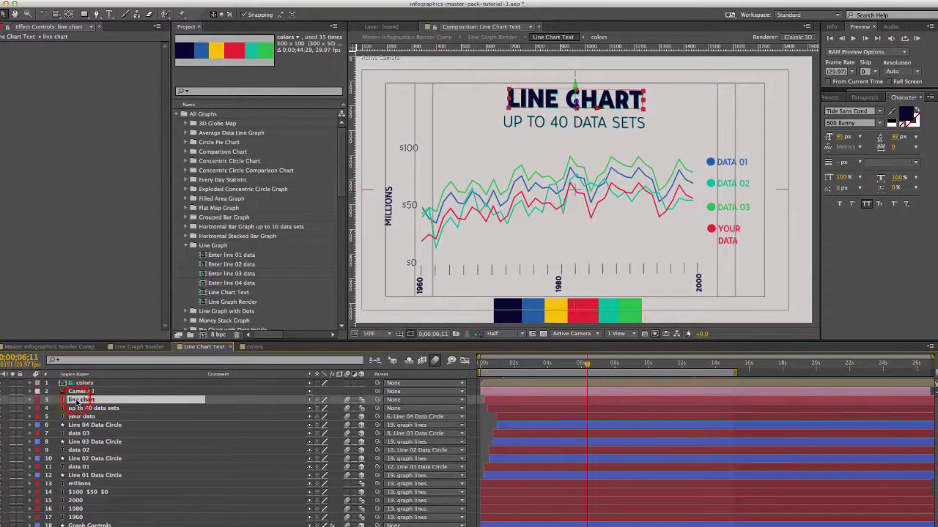
pyautogui.doubleClick(77, 402)
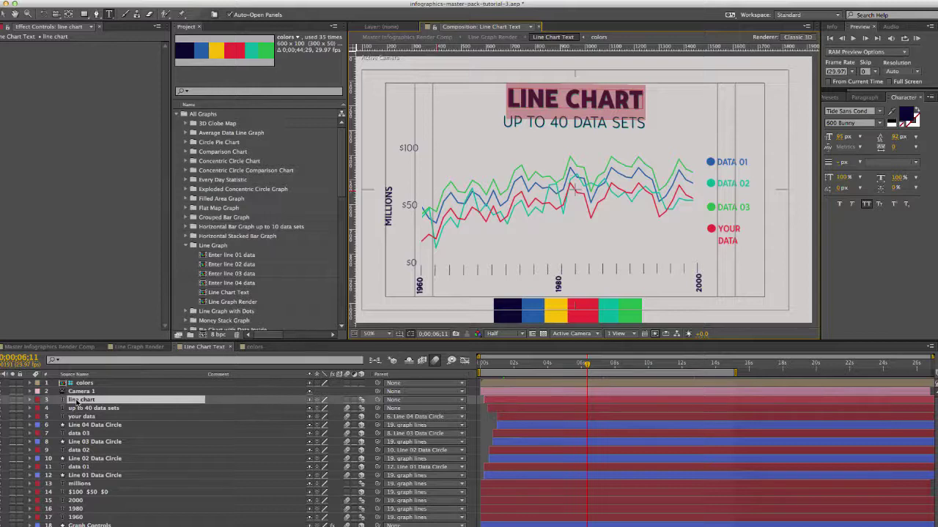
pyautogui.press('Escape')
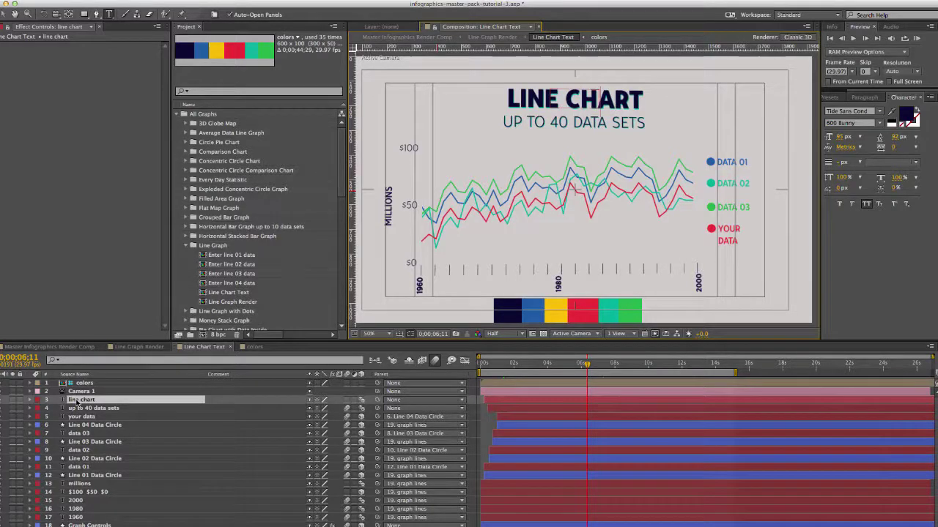
pyautogui.write('YOUR TEXT')
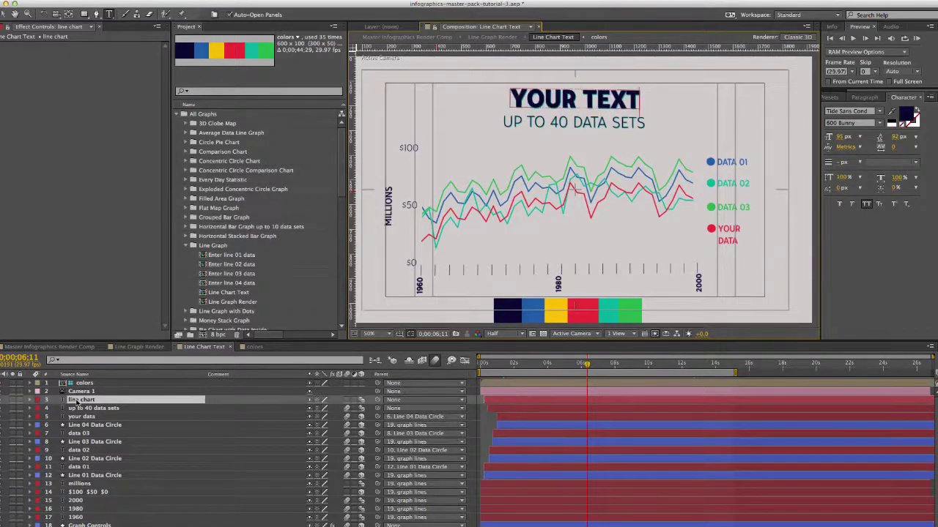
pyautogui.click(82, 402)
# Turn All Caps off and back on for the "YOUR TEXT" title
pyautogui.click(88, 408)
pyautogui.click(81, 400)
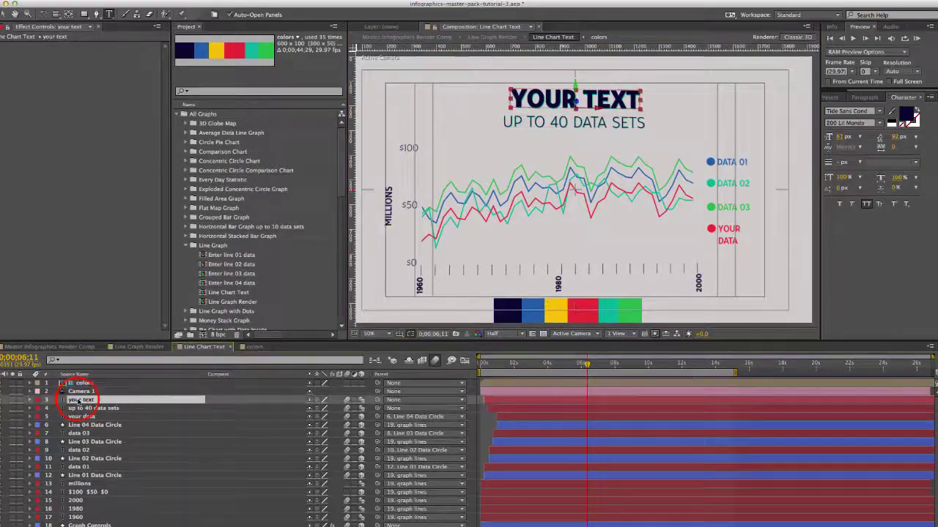
pyautogui.click(905, 97)
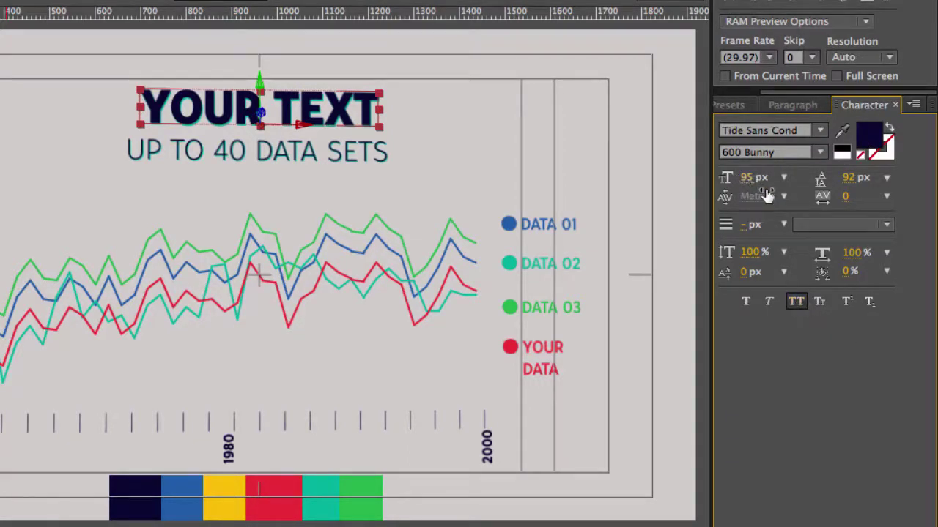
pyautogui.click(798, 308)
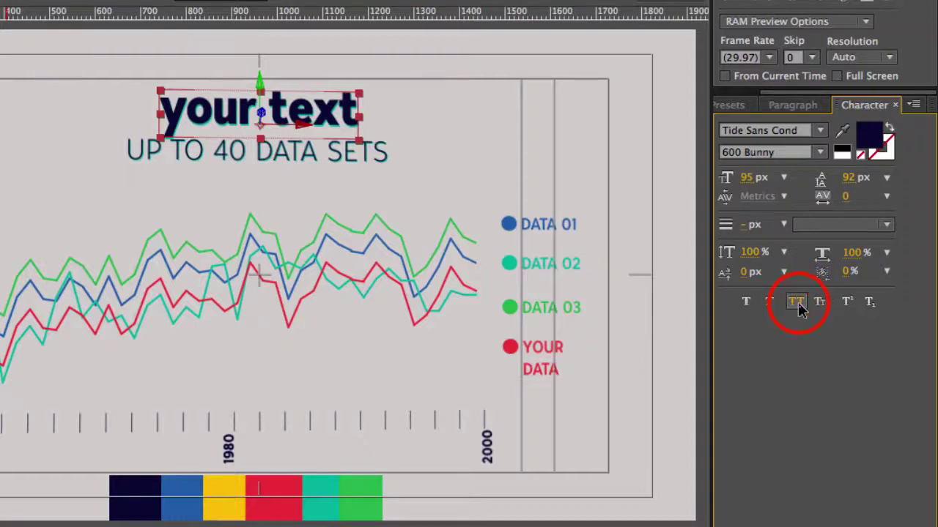
pyautogui.click(798, 303)
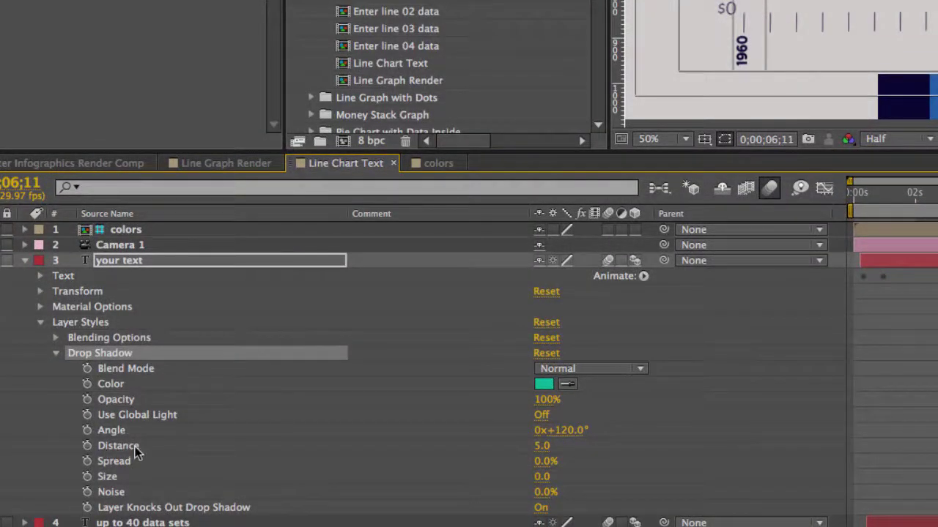
# Collapse the title layer's properties, and hide and reshow the Enter line 04 data and Enter line 03 data layers
pyautogui.click(24, 261)
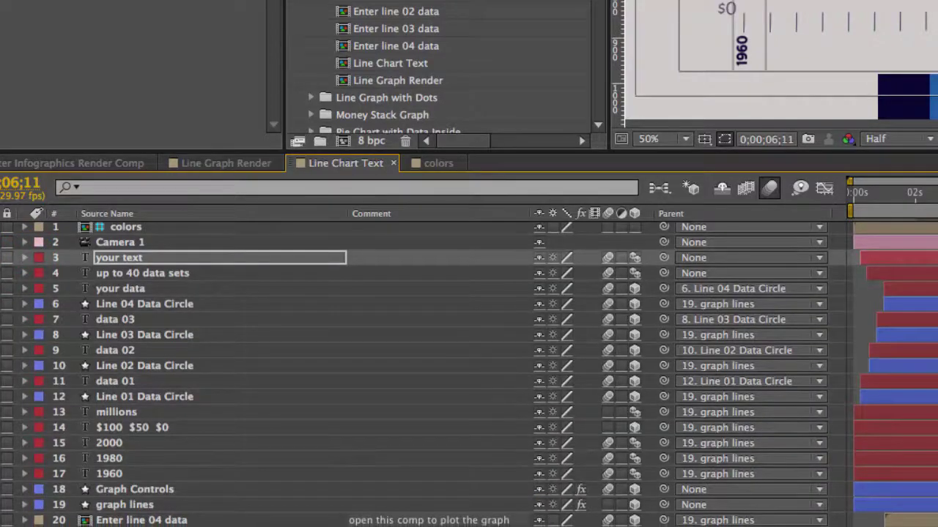
pyautogui.click(124, 520)
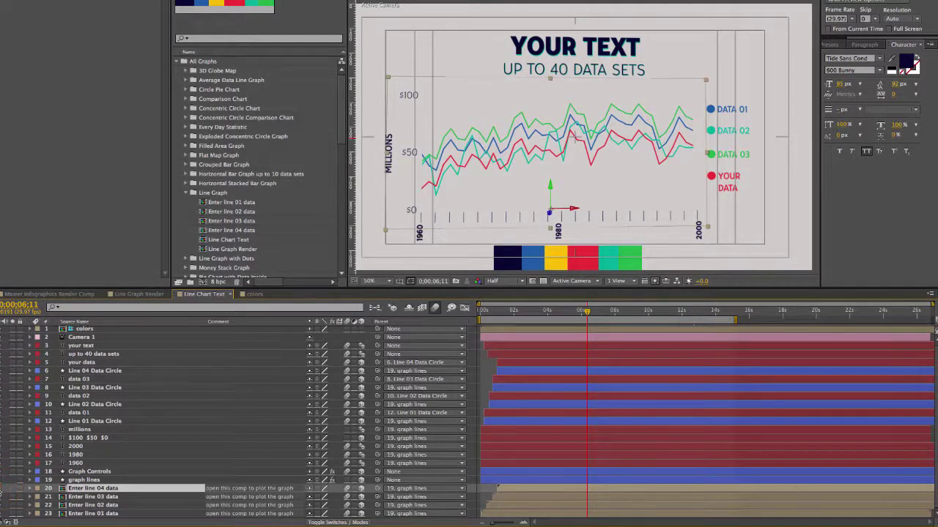
pyautogui.click(1, 488)
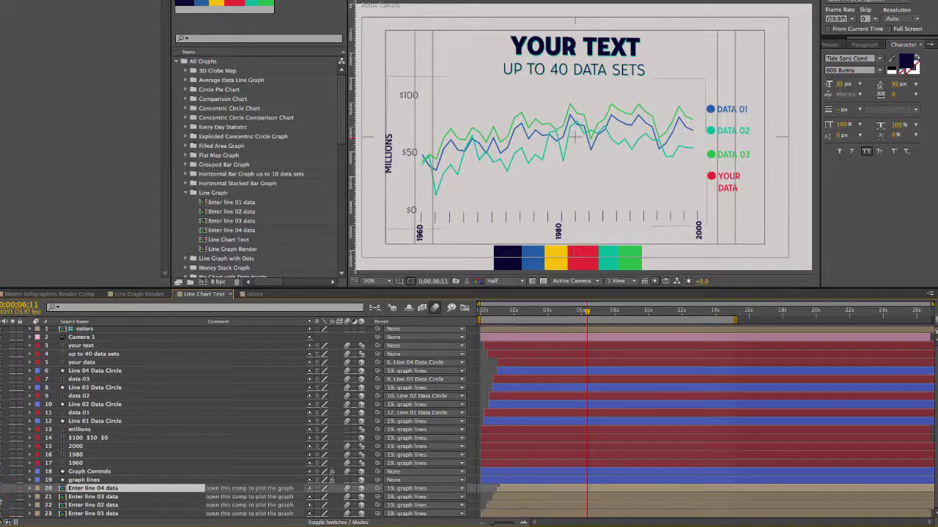
pyautogui.click(5, 497)
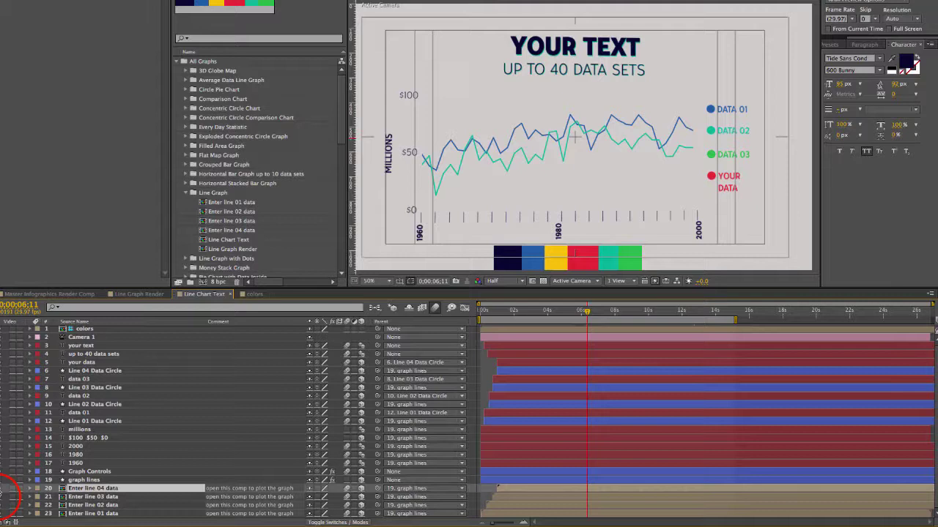
pyautogui.click(1, 489)
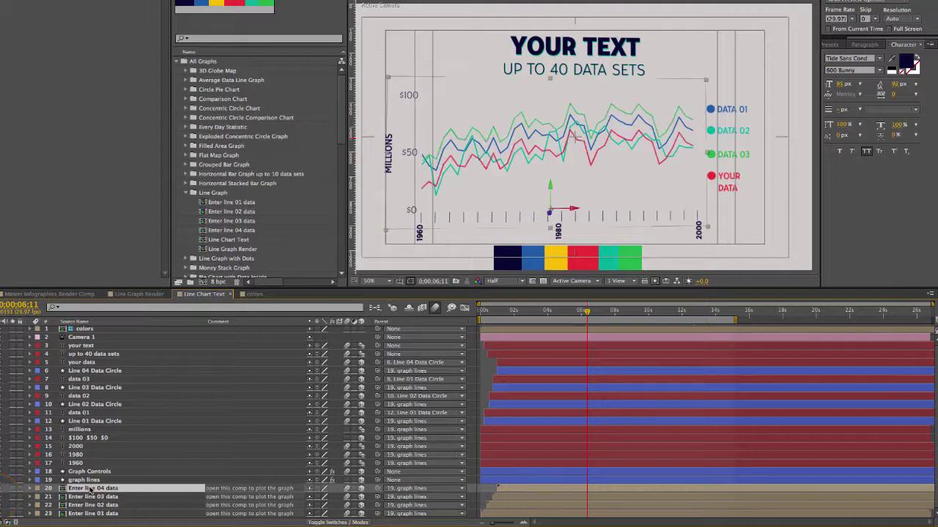
# Open the Enter line 01 data composition and hide its shy layers so only the main control layers are listed
pyautogui.click(87, 513)
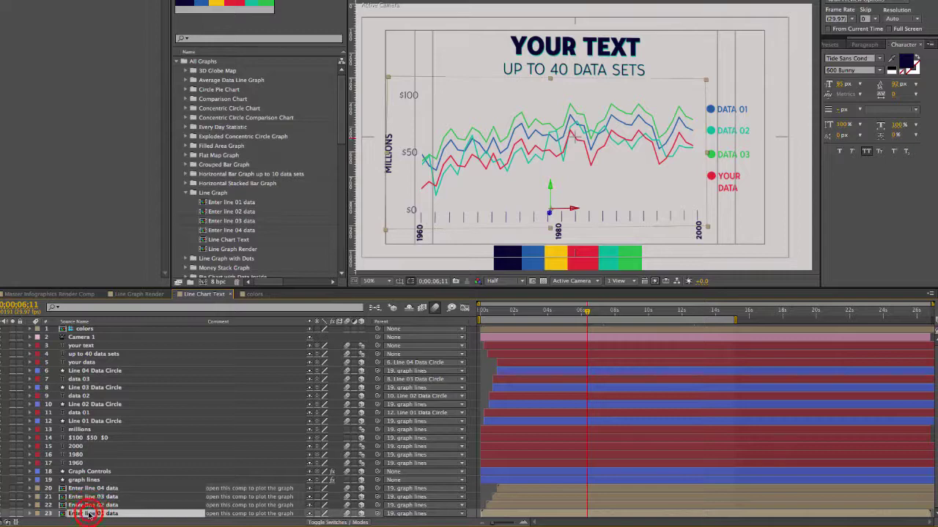
pyautogui.doubleClick(87, 514)
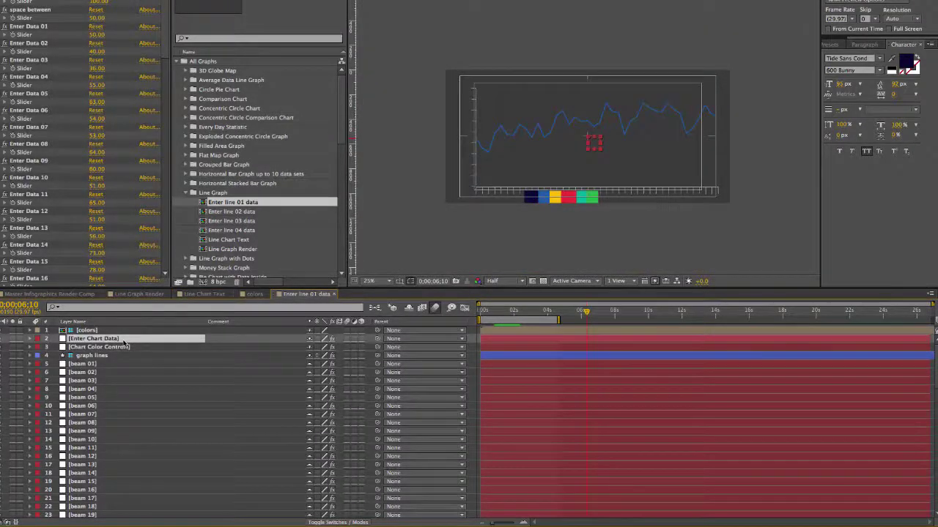
pyautogui.click(408, 307)
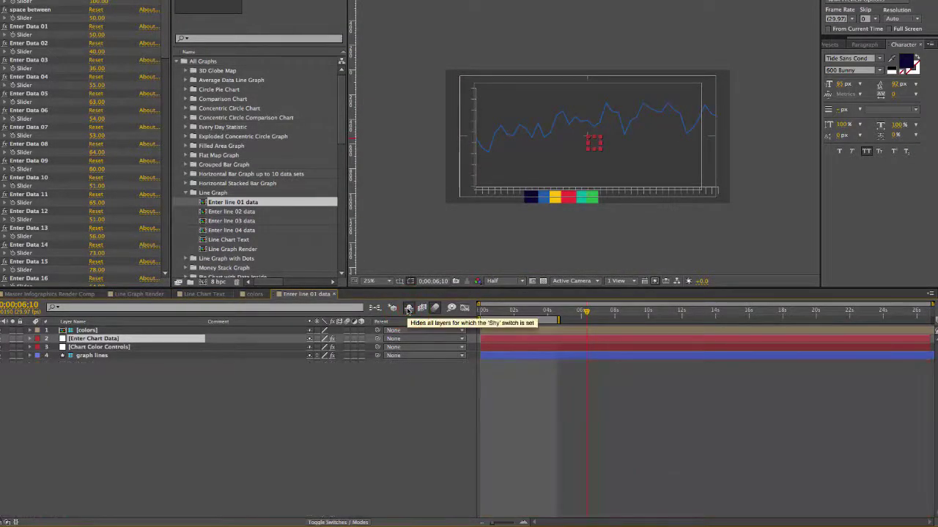
pyautogui.click(408, 308)
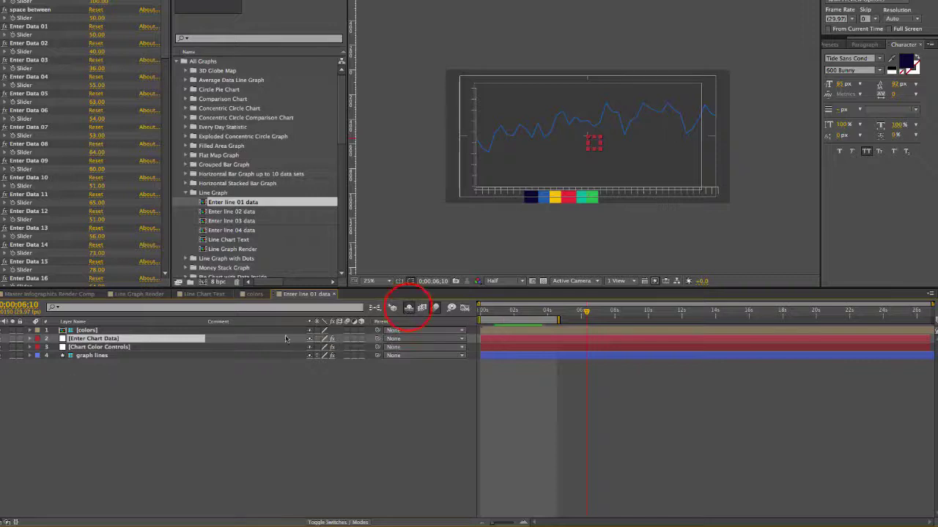
pyautogui.click(408, 307)
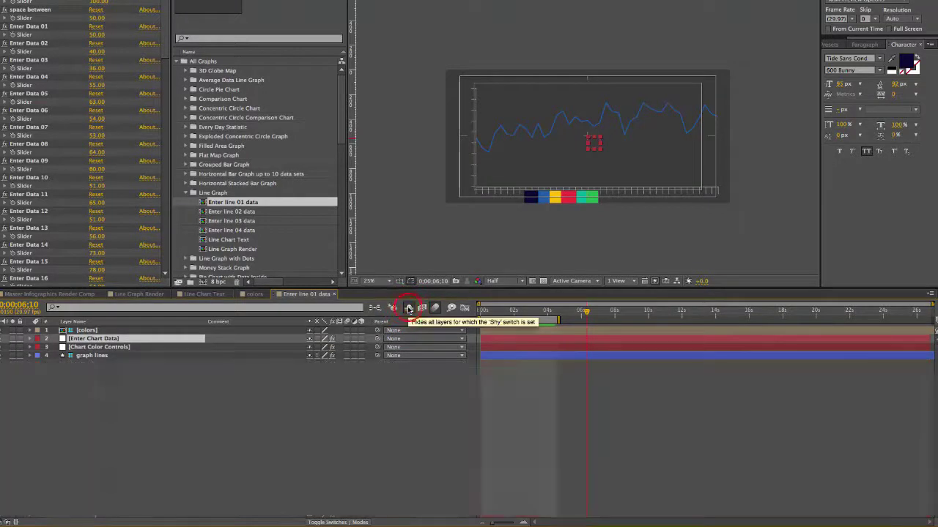
pyautogui.click(115, 379)
pyautogui.click(118, 379)
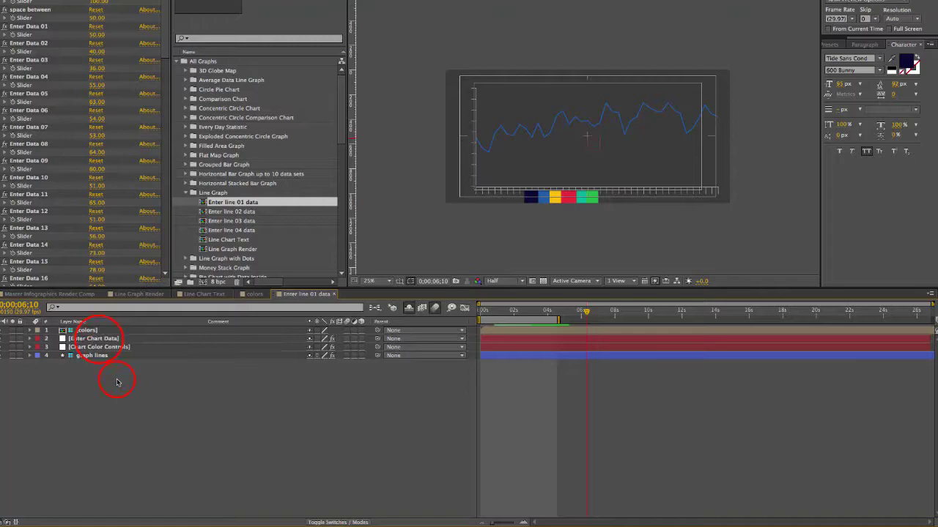
# Select the Enter Chart Data layer and look through its data sliders and Turn on Line checkboxes
pyautogui.click(91, 339)
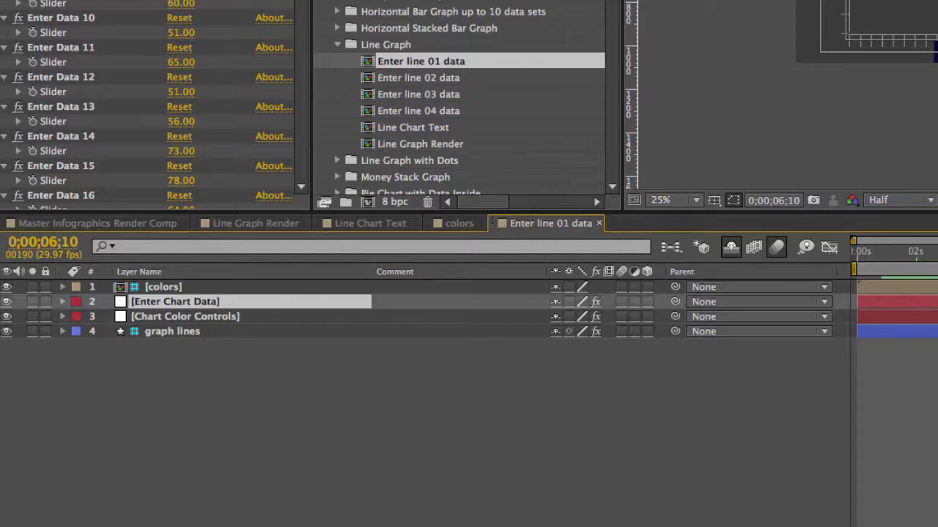
pyautogui.moveTo(298, 132); pyautogui.dragTo(297, 405)
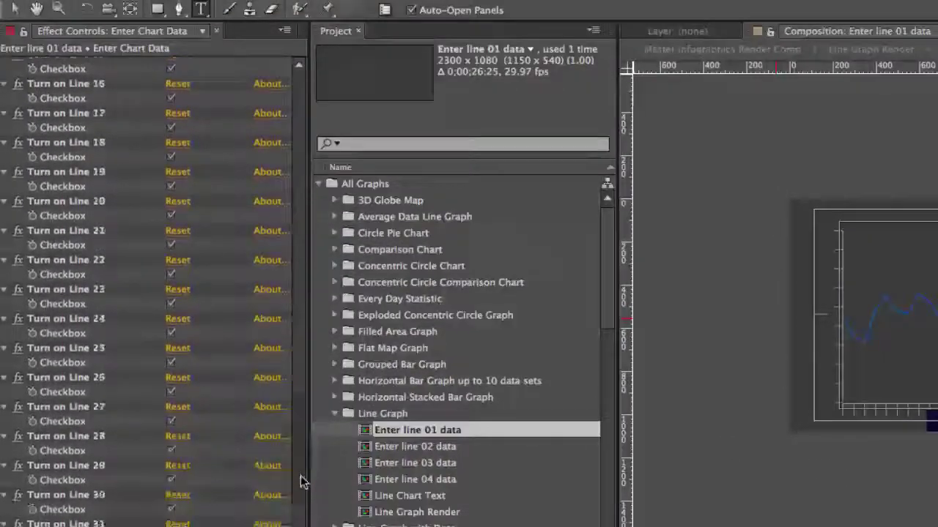
pyautogui.moveTo(301, 476); pyautogui.dragTo(325, 99)
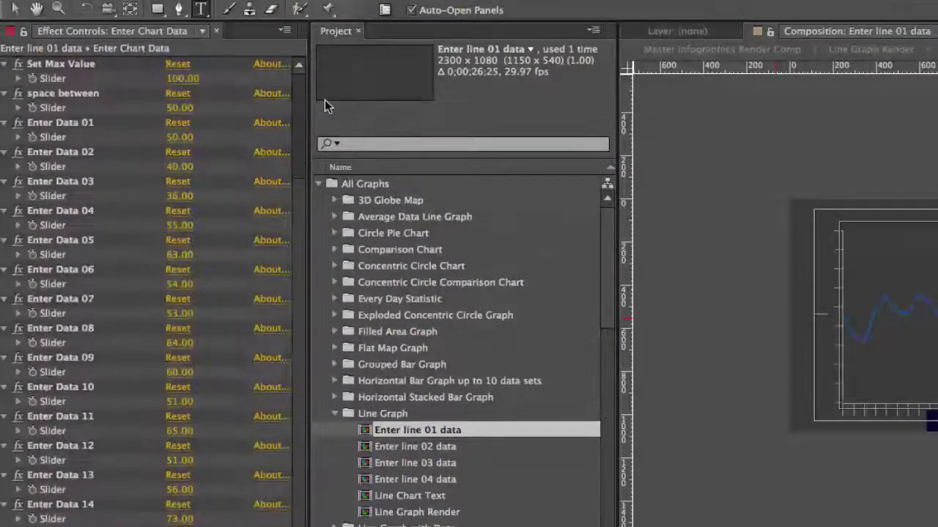
# Try a Set Max Value of 500 for the line 01 chart, and undo the change
pyautogui.click(65, 65)
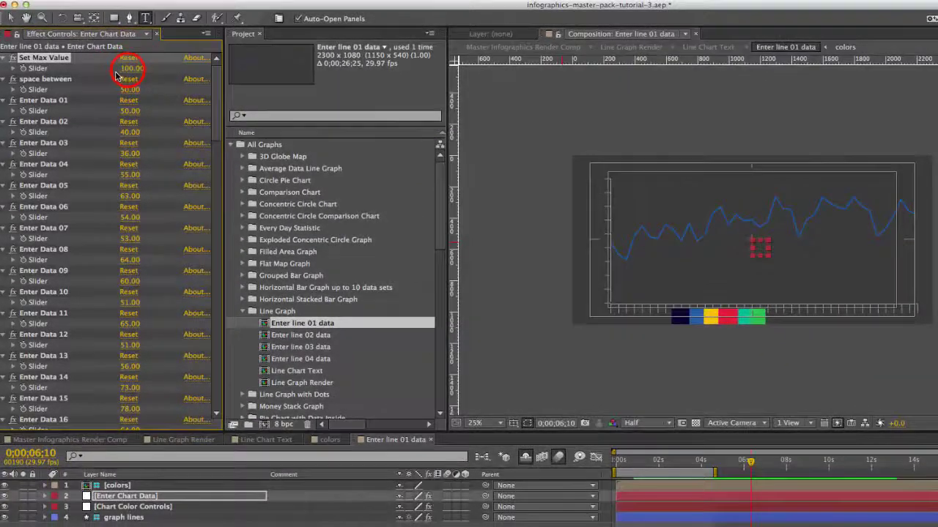
pyautogui.click(127, 69)
pyautogui.write('500')
pyautogui.press('Return')
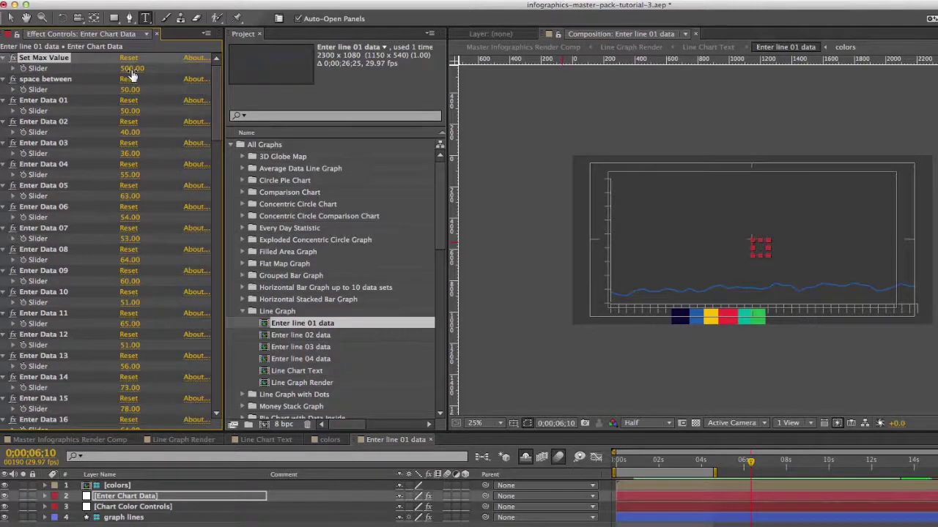
pyautogui.press('super+z')
# Set the space between slider to 54 and switch Fast Previews to Off (Final Quality)
pyautogui.click(46, 79)
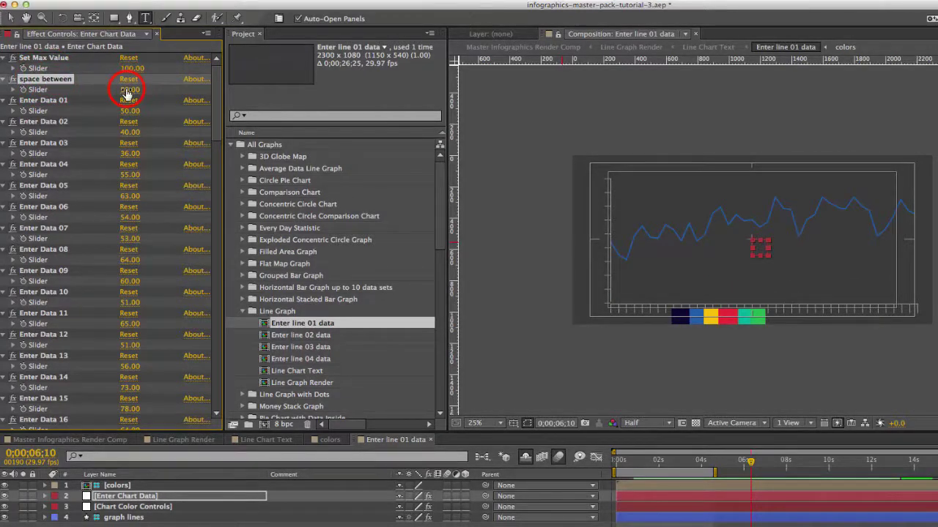
pyautogui.moveTo(127, 90); pyautogui.dragTo(146, 90)
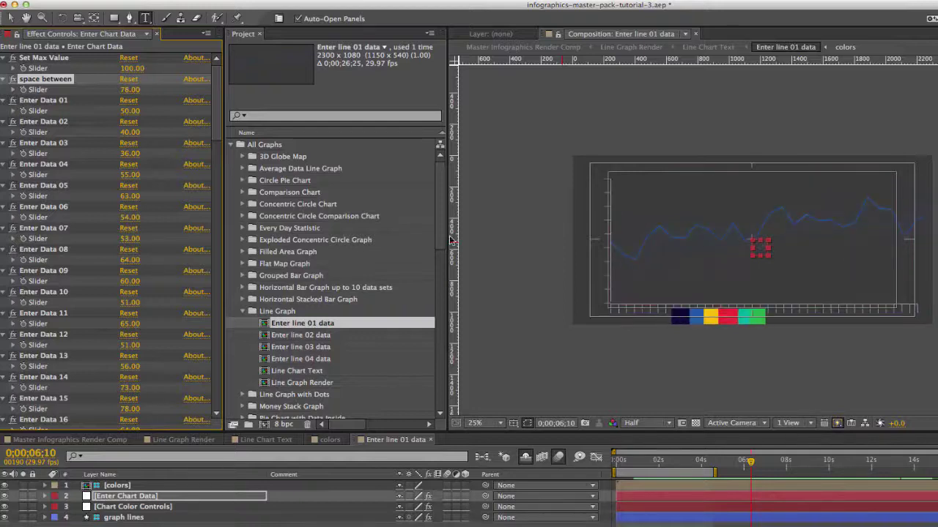
pyautogui.click(837, 423)
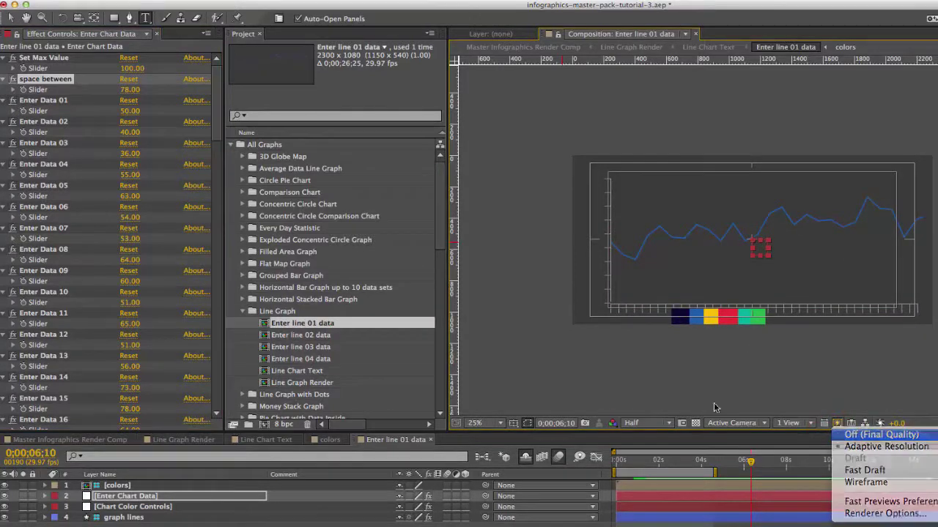
pyautogui.click(129, 87)
pyautogui.moveTo(129, 88); pyautogui.dragTo(135, 90)
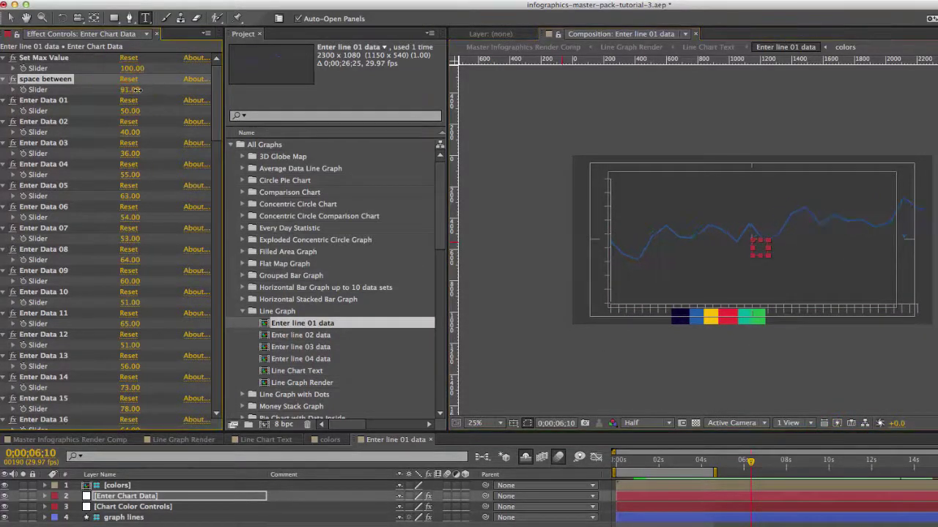
# Check the respaced line in the Line Chart Text composition and return to Enter line 01 data
pyautogui.moveTo(217, 73); pyautogui.dragTo(223, 384)
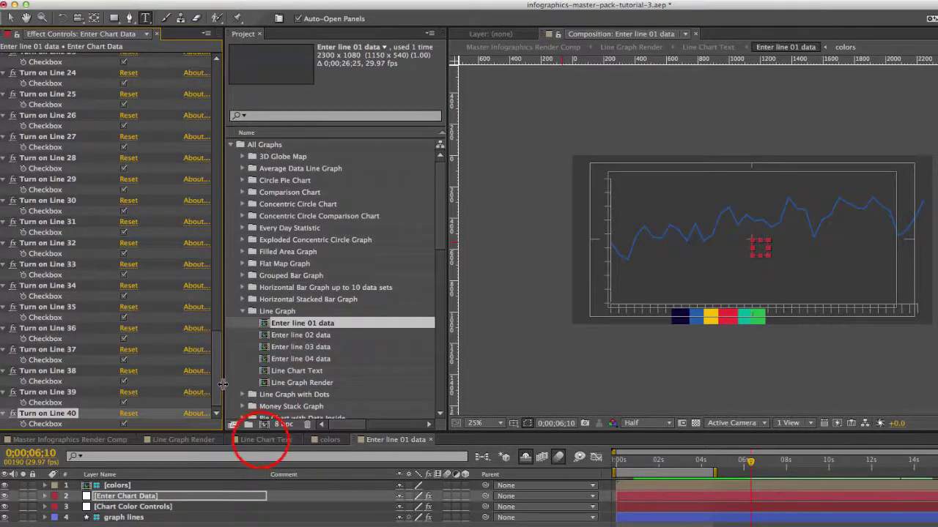
pyautogui.click(263, 440)
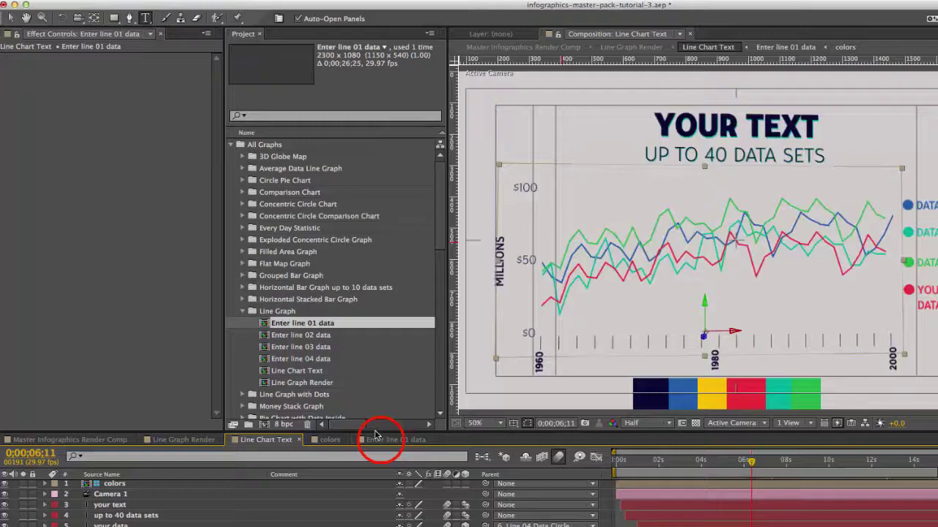
pyautogui.click(380, 439)
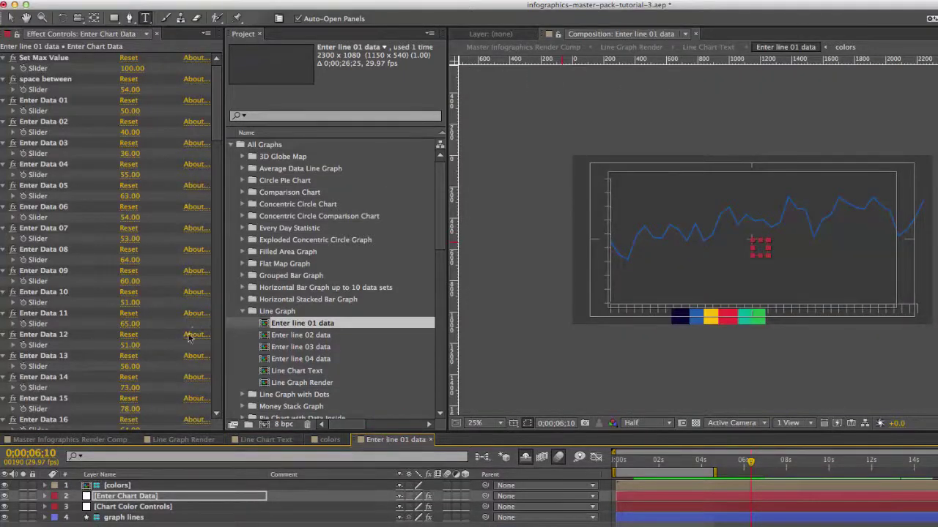
# Turn off lines 26 through 40 and set the space between slider to 76
pyautogui.moveTo(220, 122); pyautogui.dragTo(223, 407)
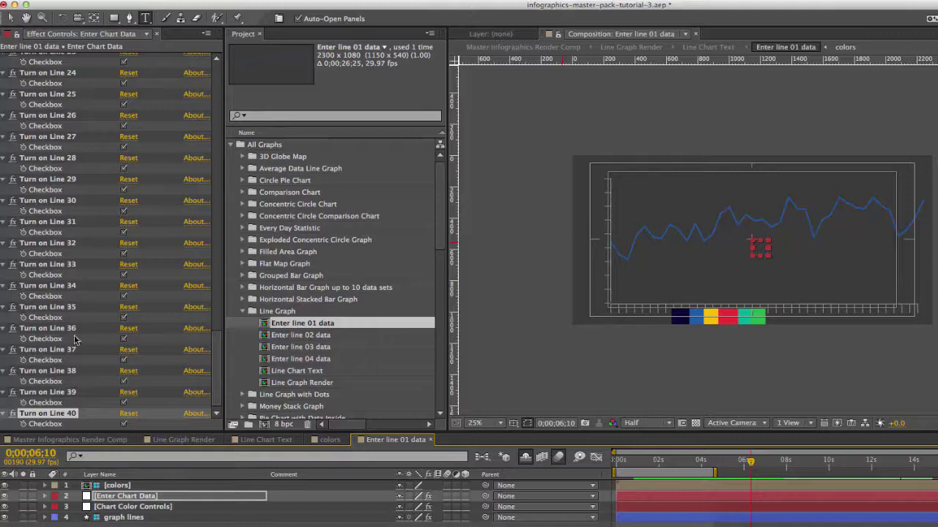
pyautogui.keyDown('shift'); pyautogui.click(68, 116); pyautogui.keyUp('shift')
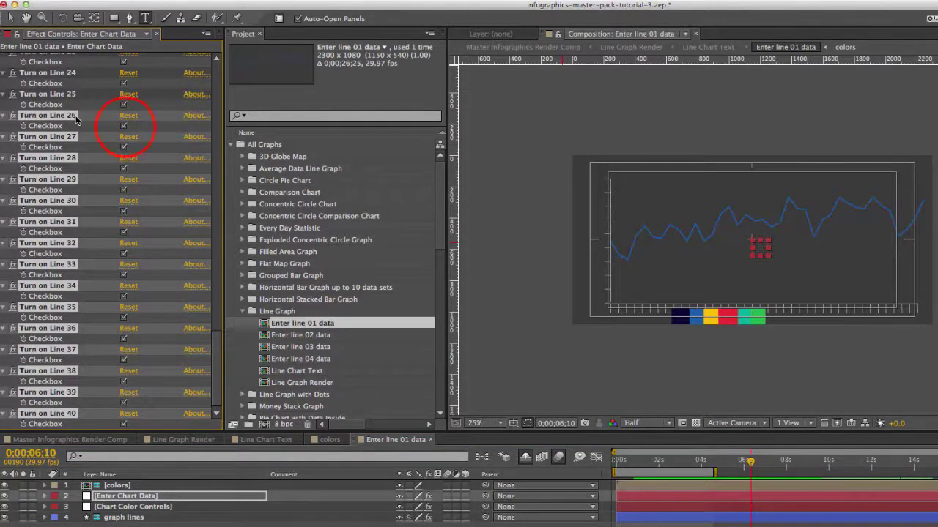
pyautogui.click(122, 127)
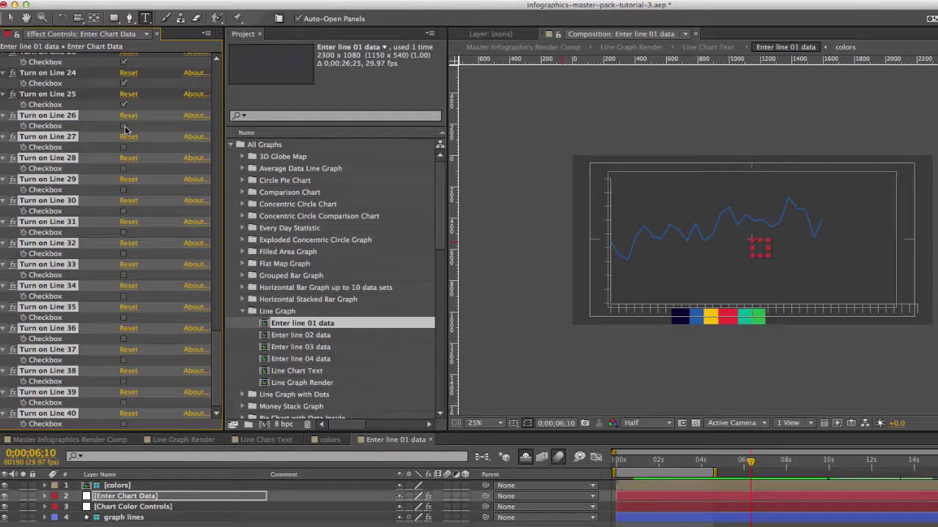
pyautogui.moveTo(210, 325); pyautogui.dragTo(198, 60)
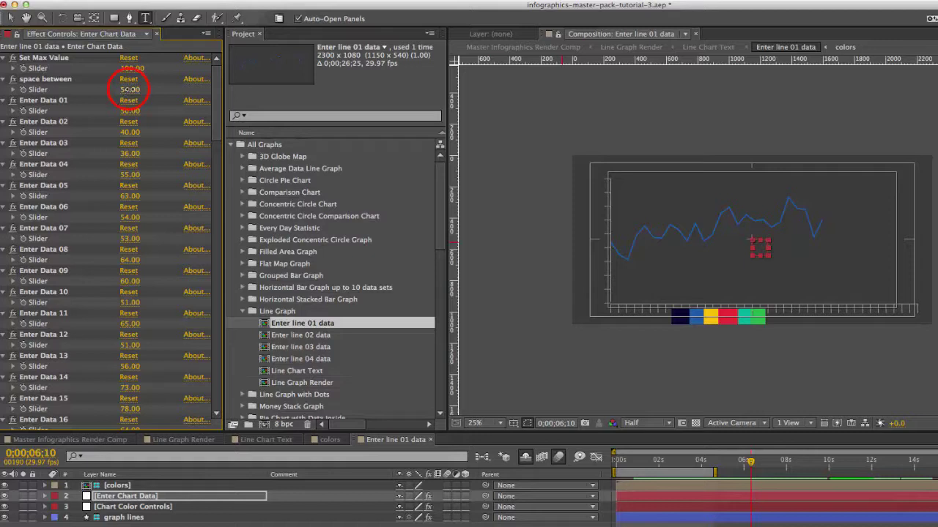
pyautogui.moveTo(126, 89); pyautogui.dragTo(144, 87)
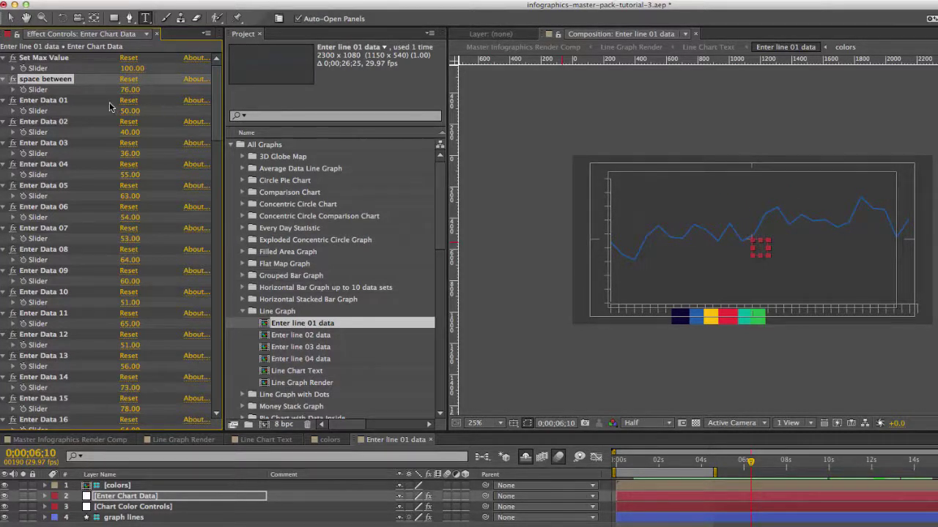
# Set Enter Data 01 to 69, Enter Data 02 to 87 and Enter Data 03 to 74 on the Enter Chart Data layer
pyautogui.click(150, 497)
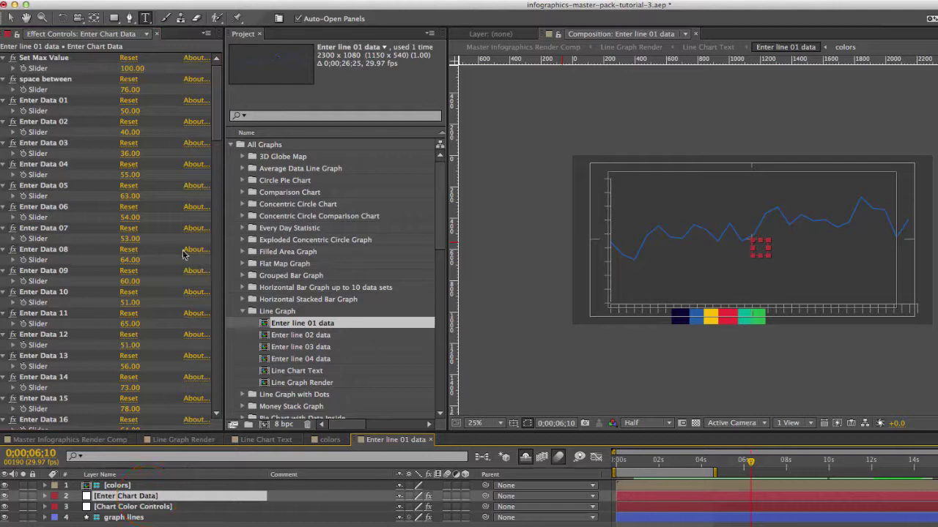
pyautogui.click(61, 104)
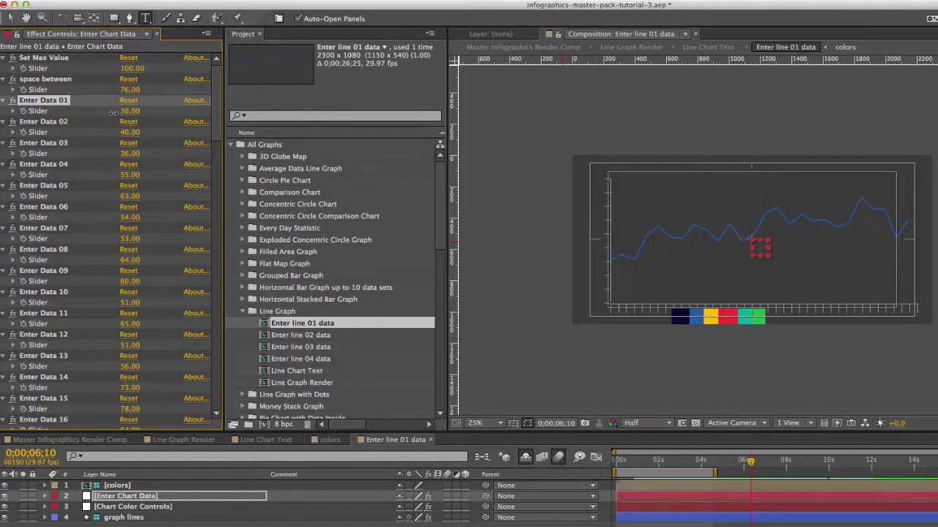
pyautogui.moveTo(130, 133)
pyautogui.mouseDown()
pyautogui.moveTo(117, 133)
pyautogui.moveTo(132, 130)
pyautogui.mouseUp()
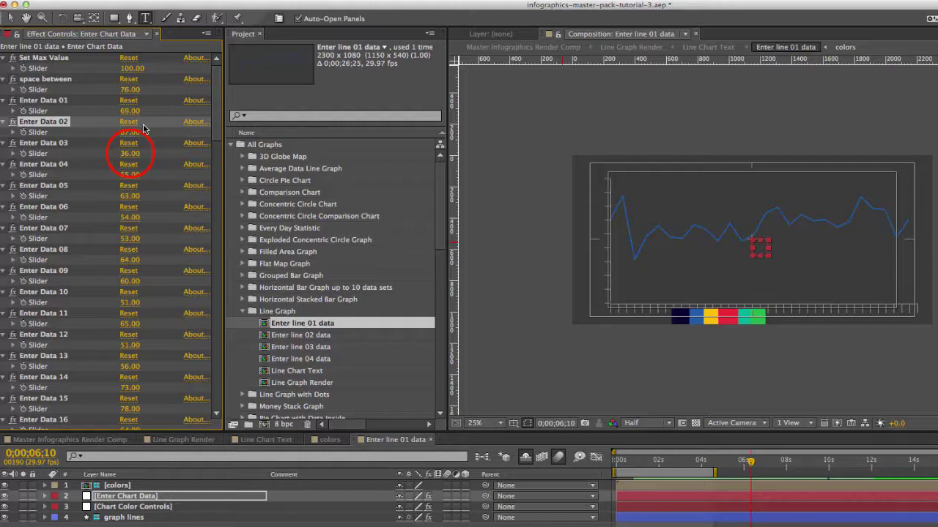
pyautogui.click(136, 146)
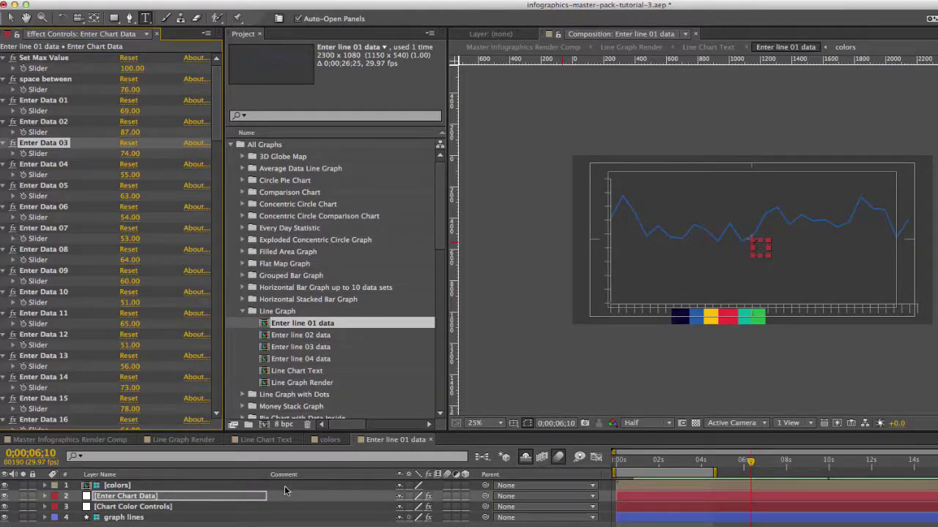
# On the Chart Color Controls layer, set the Line Thickness to 9 and change the Line Color to a brighter blue
pyautogui.click(134, 508)
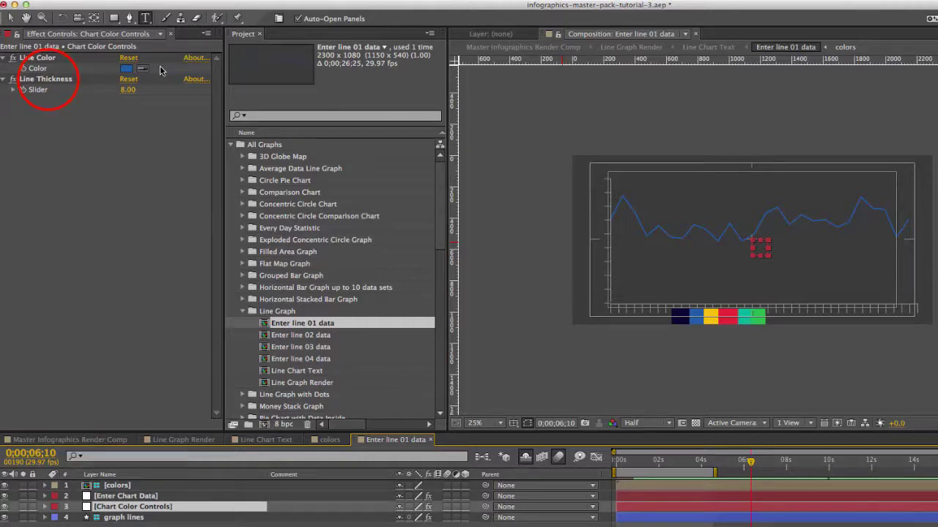
pyautogui.click(47, 81)
pyautogui.moveTo(125, 97); pyautogui.dragTo(128, 90)
pyautogui.click(126, 68)
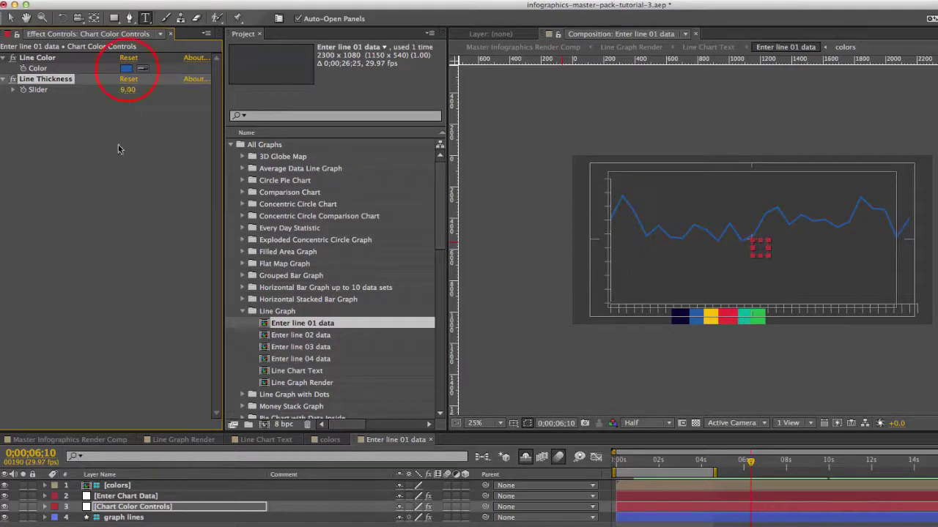
pyautogui.click(235, 194)
pyautogui.click(379, 176)
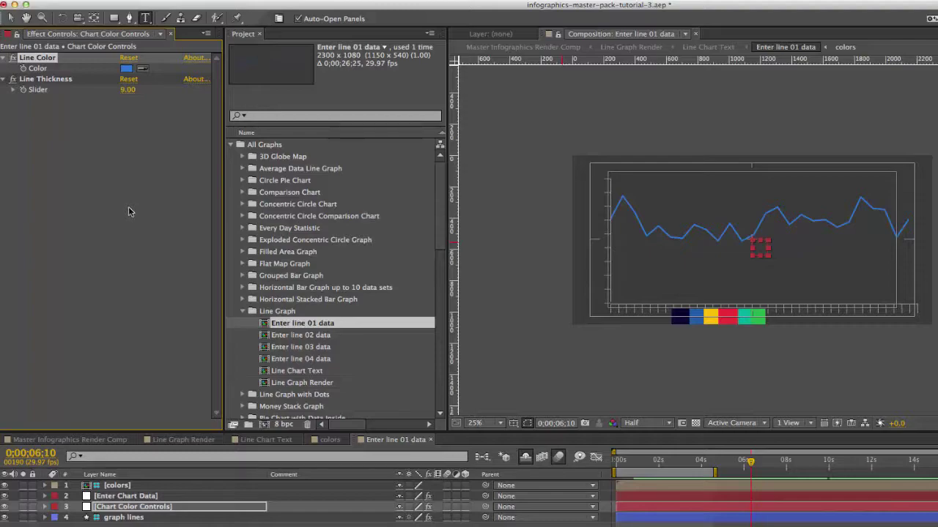
# Return to the Line Chart Text composition and select the Line 04 Data Circle, Line 01 Data Circle and data 01 layers in turn
pyautogui.click(266, 439)
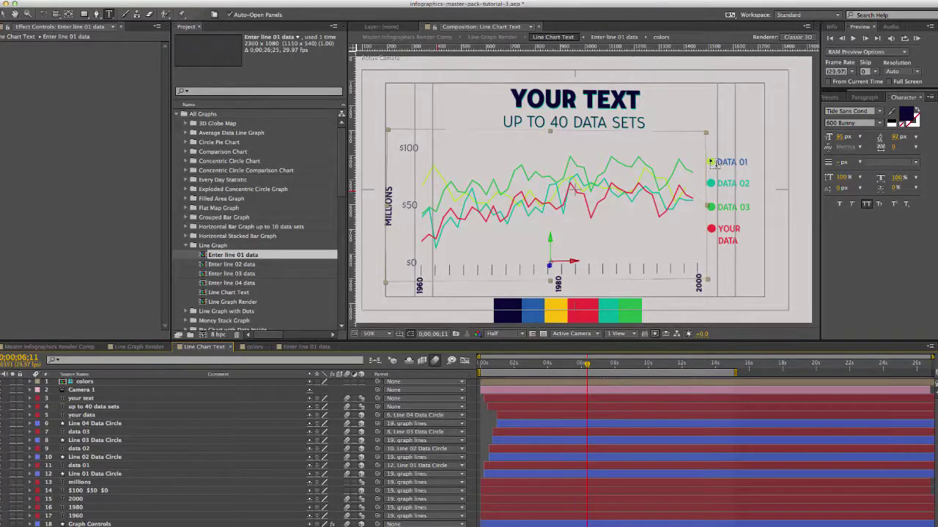
pyautogui.click(104, 425)
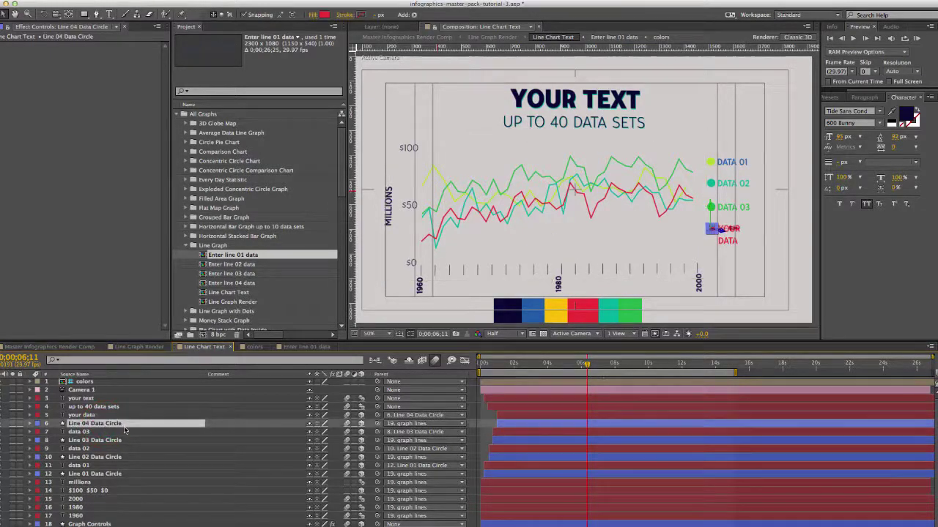
pyautogui.click(89, 467)
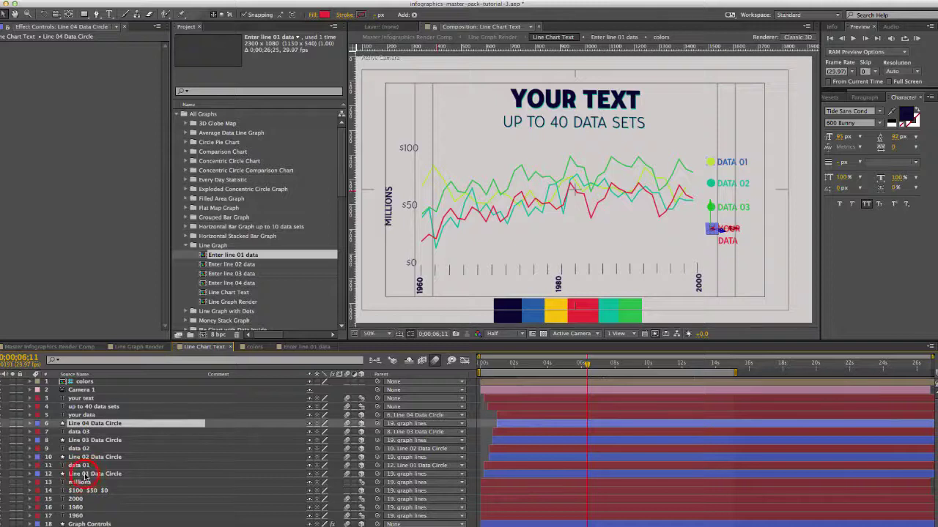
pyautogui.click(87, 475)
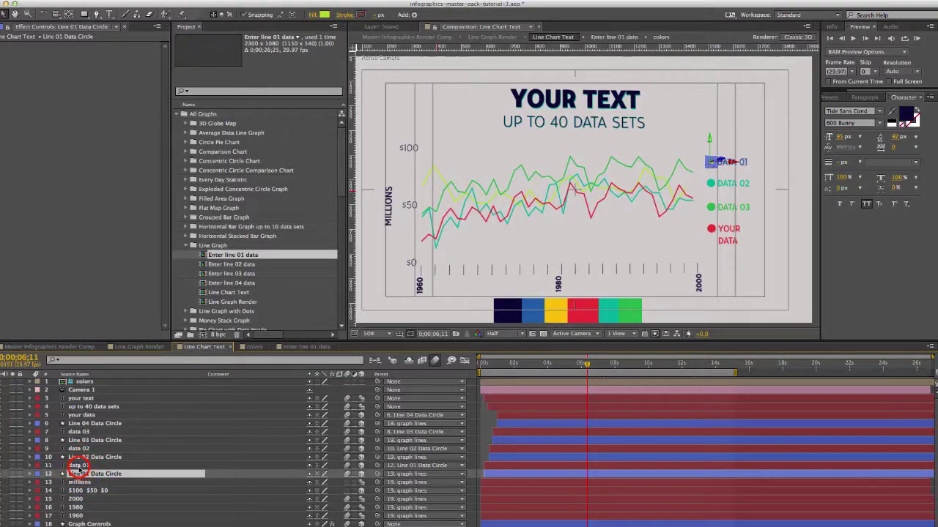
pyautogui.click(80, 466)
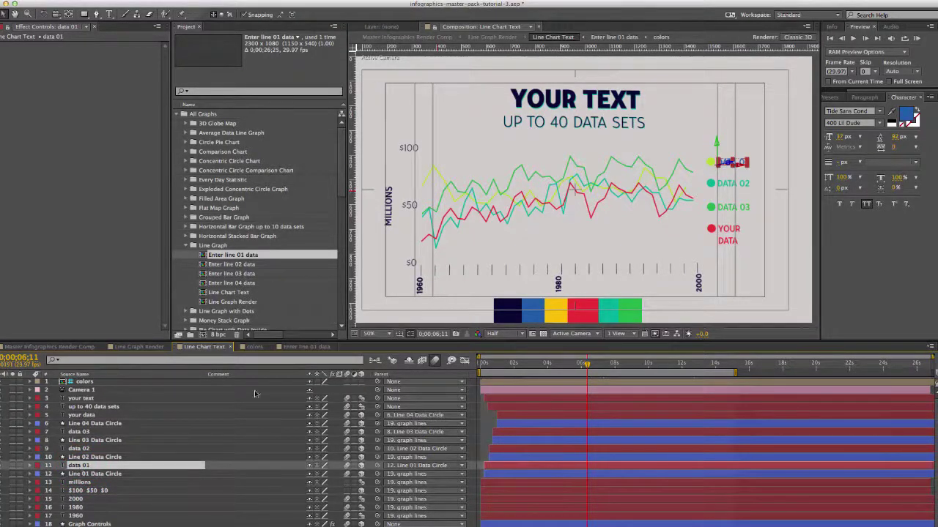